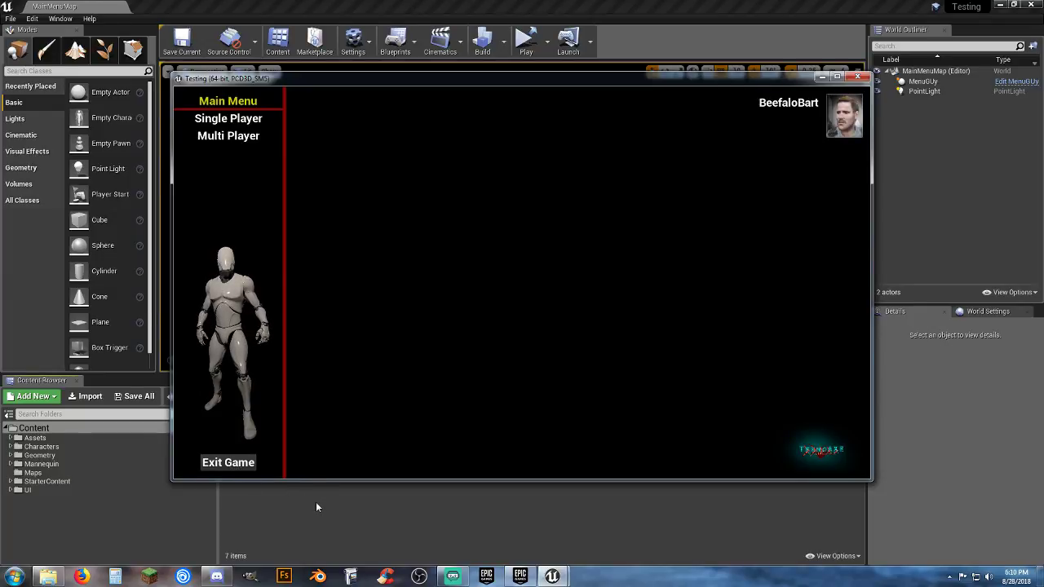
- Exit the running game preview and create a new level from the Default template
{"action": "key", "text": "Escape"}
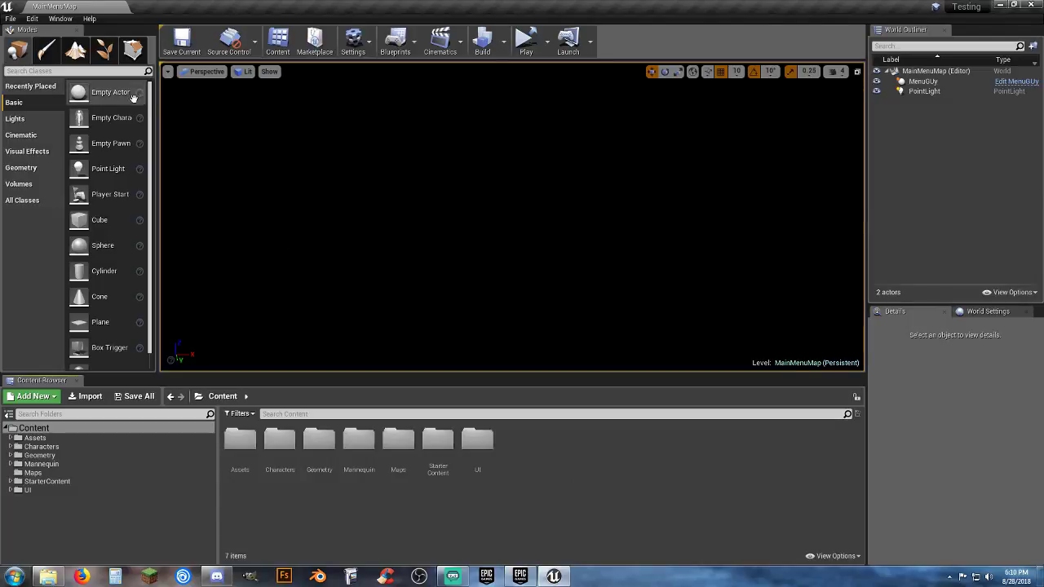
{"action": "left_click", "coordinate": [11, 18]}
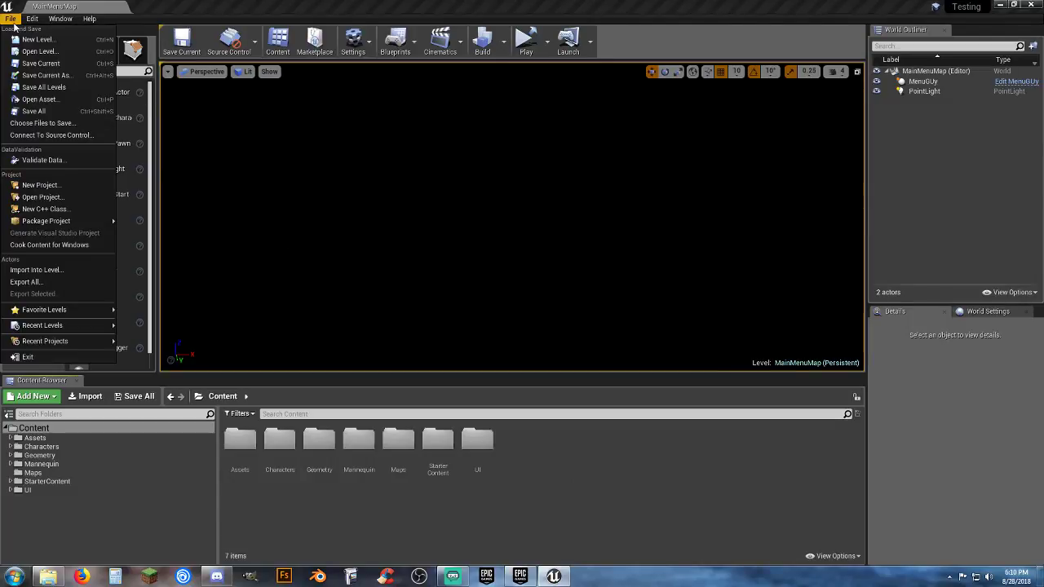
{"action": "left_click", "coordinate": [61, 40]}
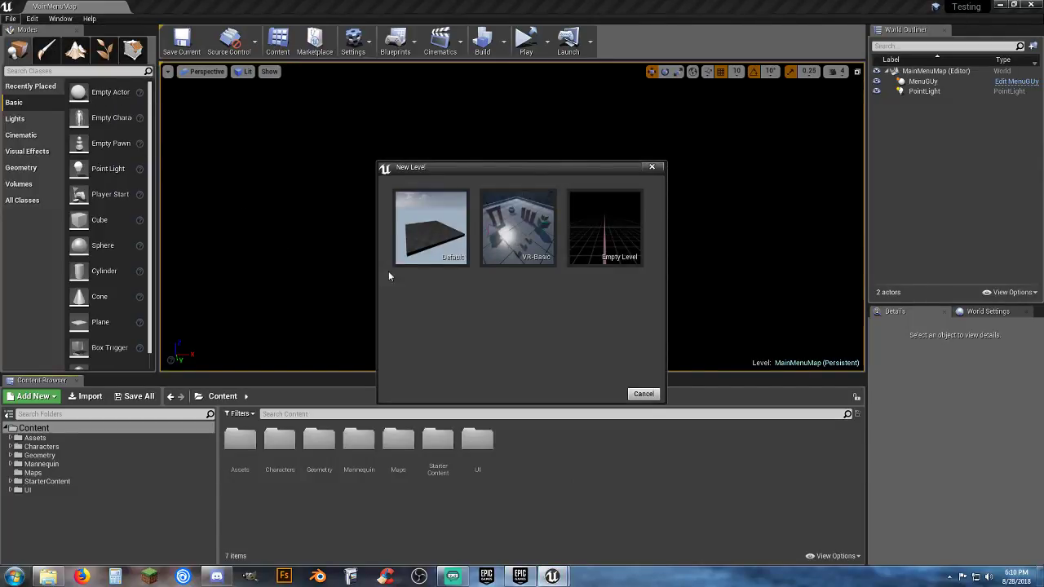
{"action": "left_click", "coordinate": [430, 232]}
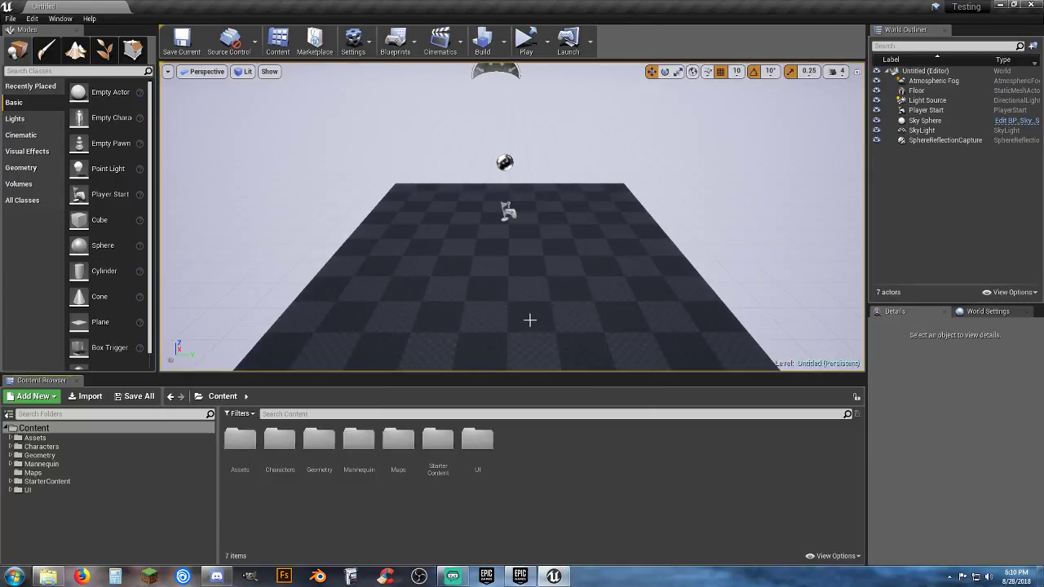
- Delete the sphere reflection capture floating above the floor in the new level
{"action": "left_click", "coordinate": [507, 165]}
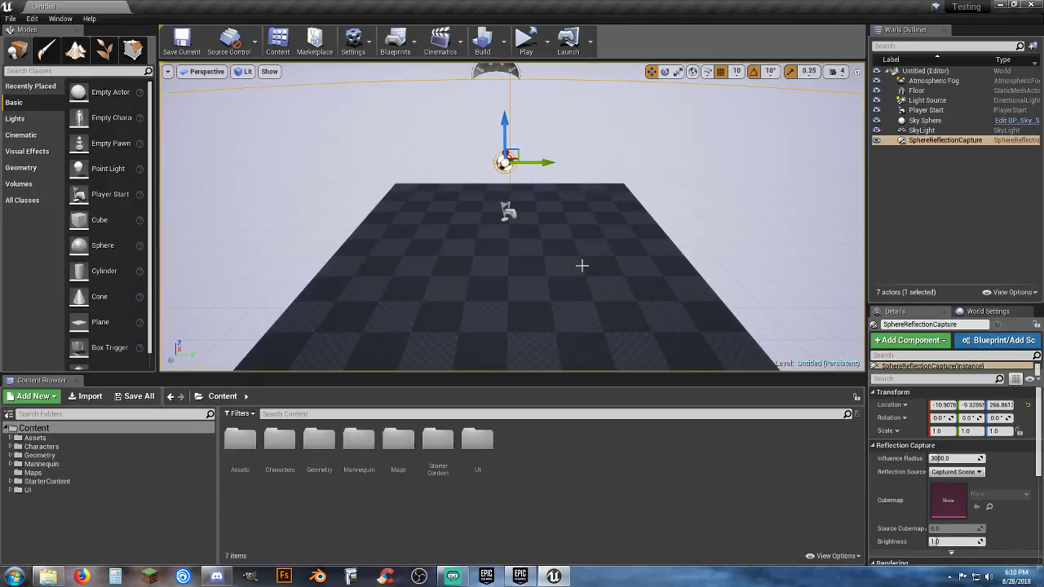
{"action": "key", "text": "Delete"}
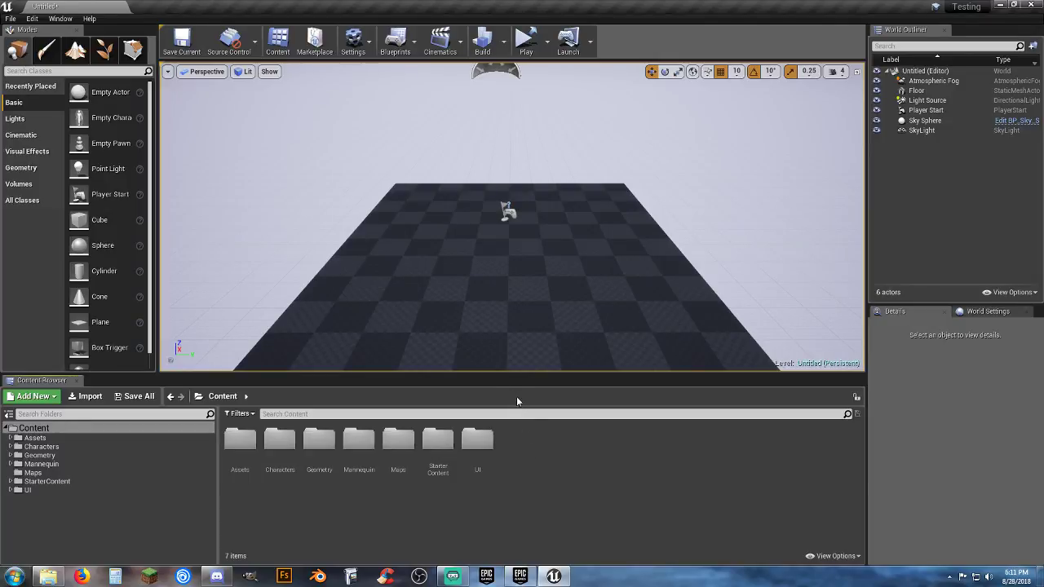
{"action": "right_click_drag", "start_coordinate": [512, 245], "coordinate": [456, 249]}
{"action": "right_click_drag", "start_coordinate": [481, 351], "coordinate": [538, 315]}
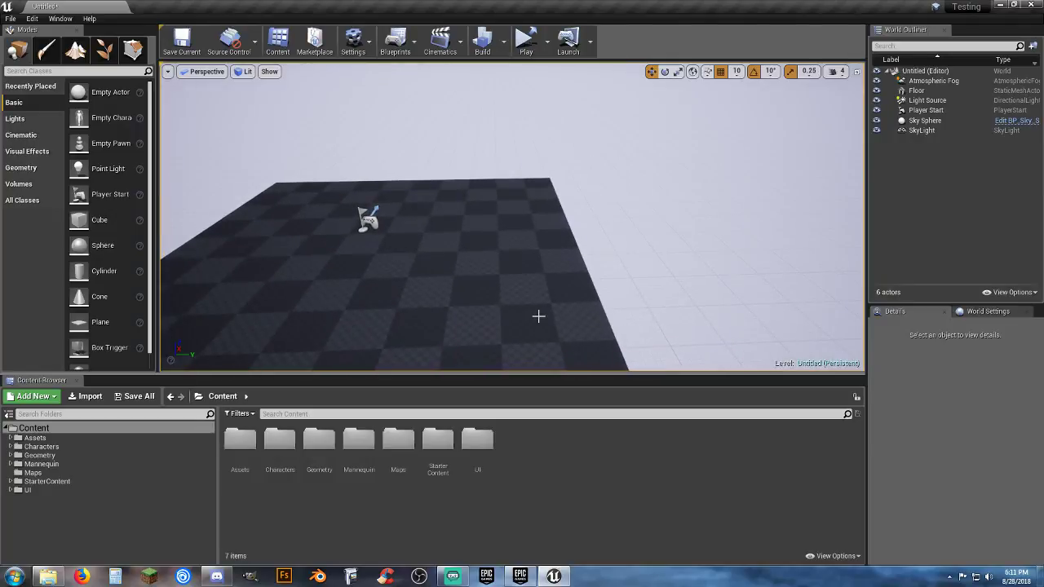
{"action": "right_click_drag", "start_coordinate": [457, 277], "coordinate": [314, 289]}
{"action": "right_click_drag", "start_coordinate": [521, 236], "coordinate": [456, 276]}
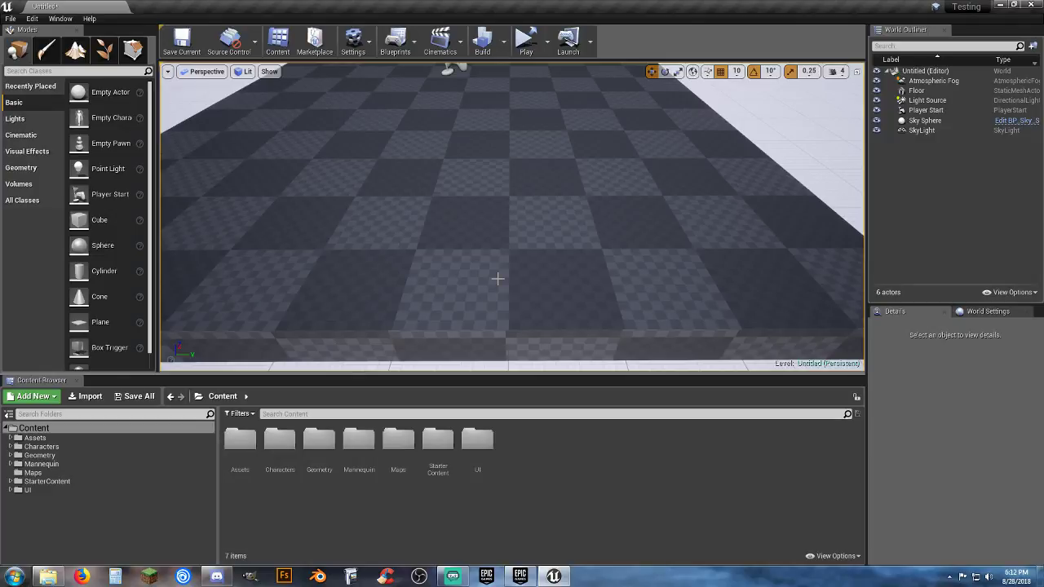
{"action": "scroll", "coordinate": [470, 236], "scroll_direction": "down", "scroll_amount": 5}
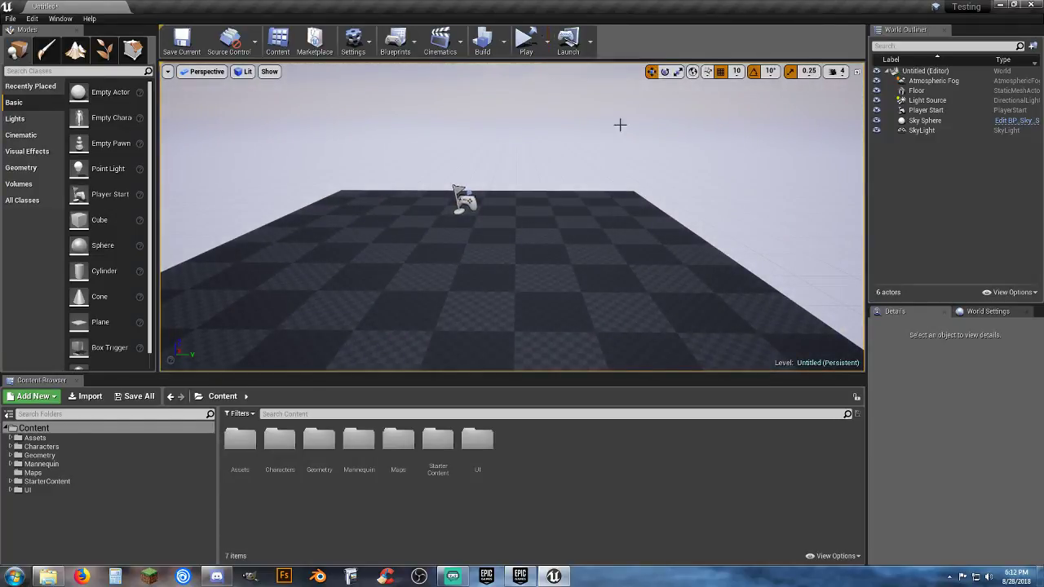
- Set the level's GameMode Override to ThirdPersonGameMode in the world settings
{"action": "left_click", "coordinate": [986, 310]}
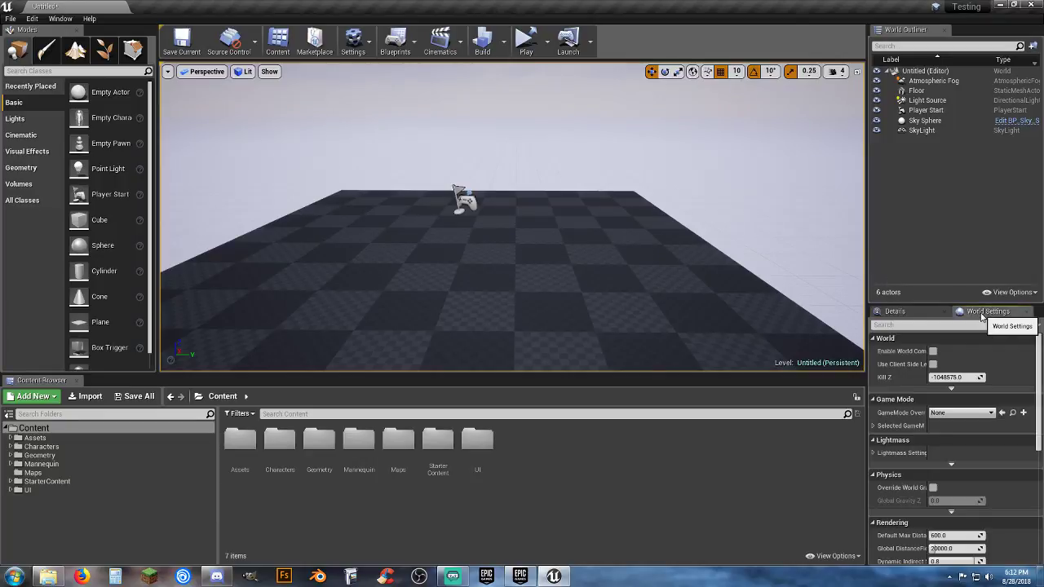
{"action": "left_click", "coordinate": [950, 414]}
{"action": "left_click", "coordinate": [944, 501]}
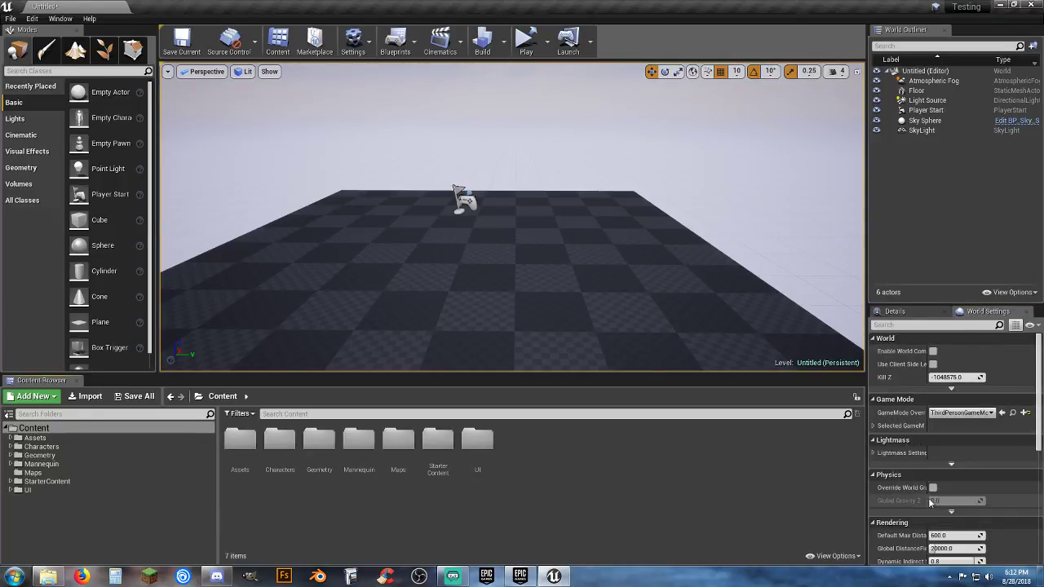
- Play the level in the selected viewport, walk the character around the floor, and end the play session
{"action": "left_click", "coordinate": [547, 41]}
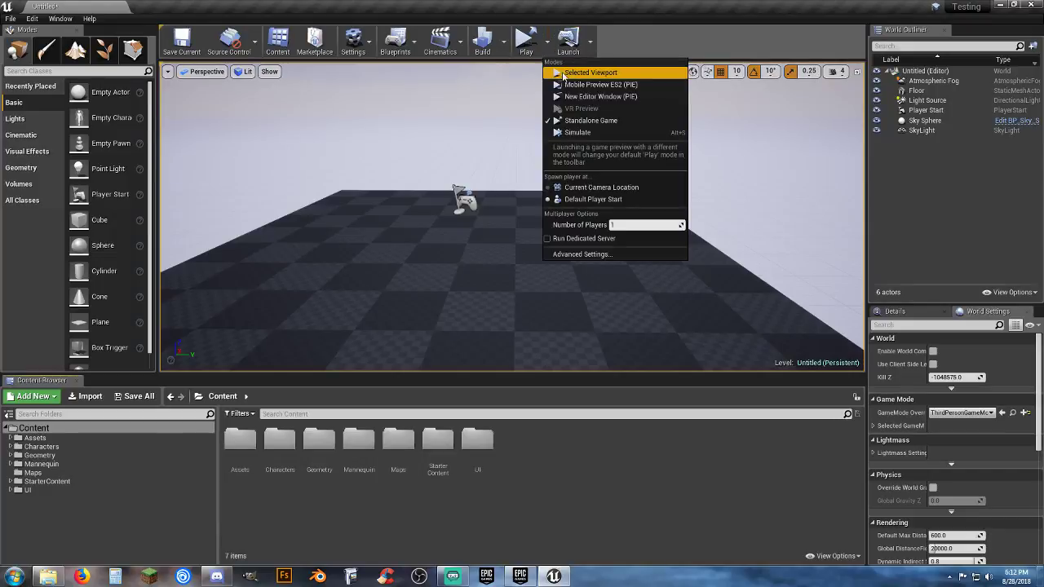
{"action": "left_click", "coordinate": [568, 71]}
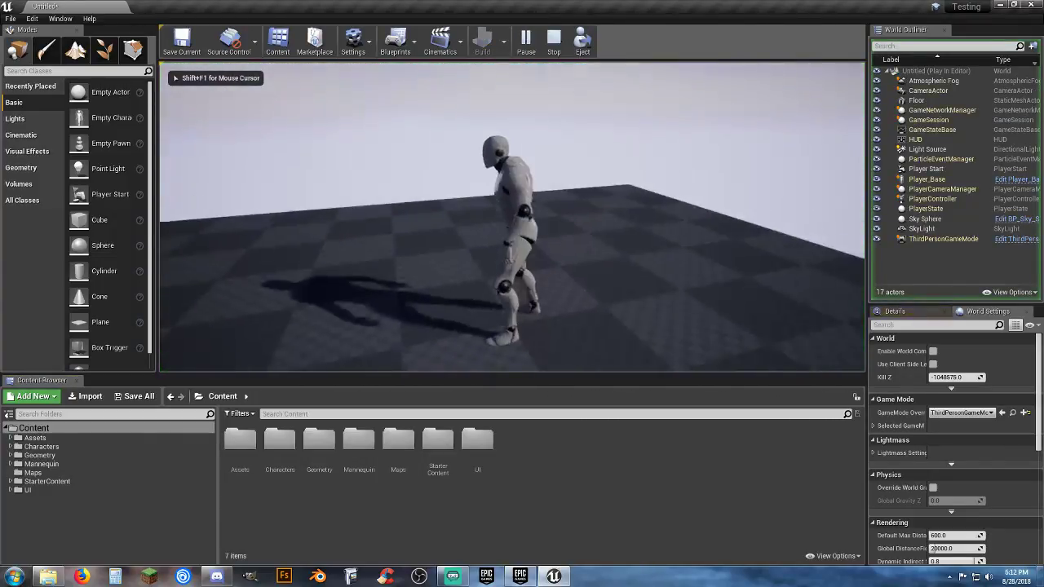
{"action": "key", "text": "w"}
{"action": "key", "text": "d"}
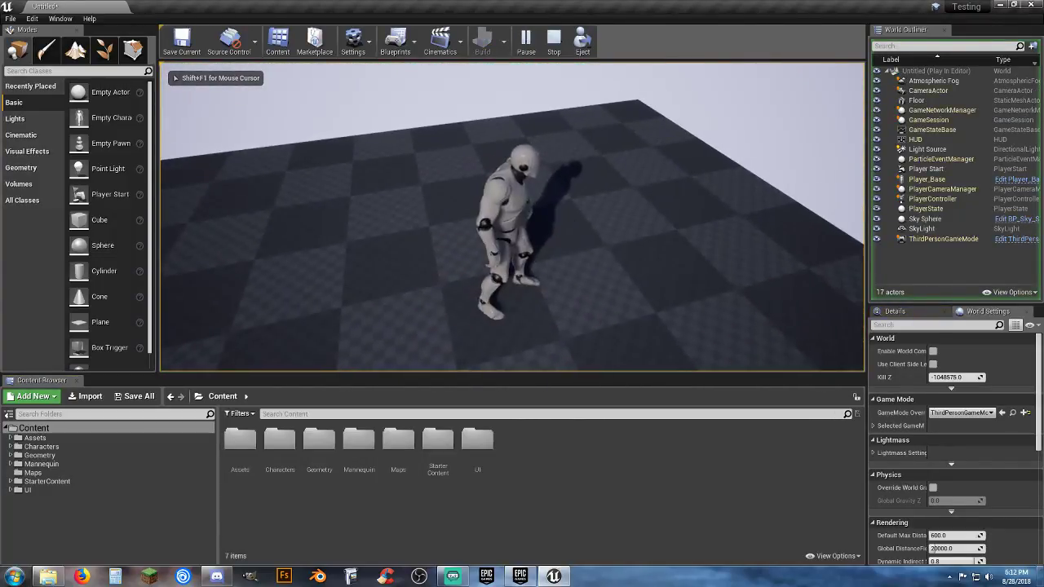
{"action": "key", "text": "s"}
{"action": "key", "text": "w"}
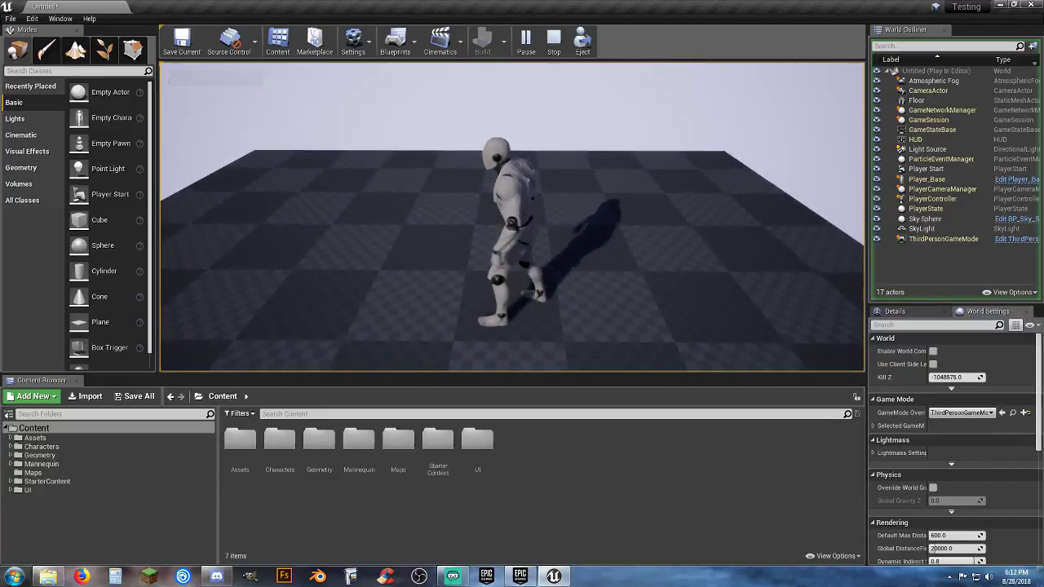
{"action": "key", "text": "w"}
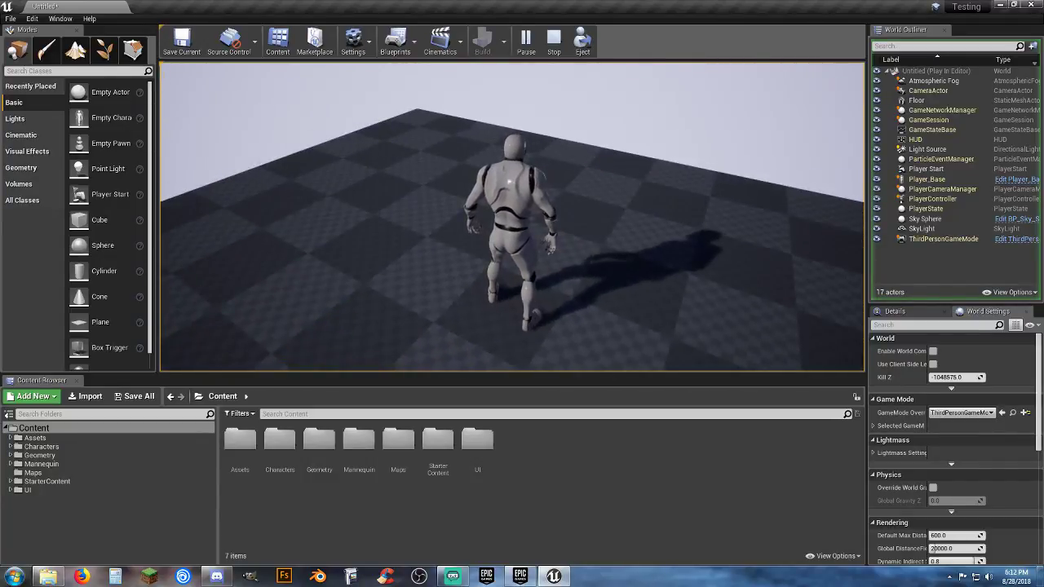
{"action": "key", "text": "a"}
{"action": "key", "text": "s"}
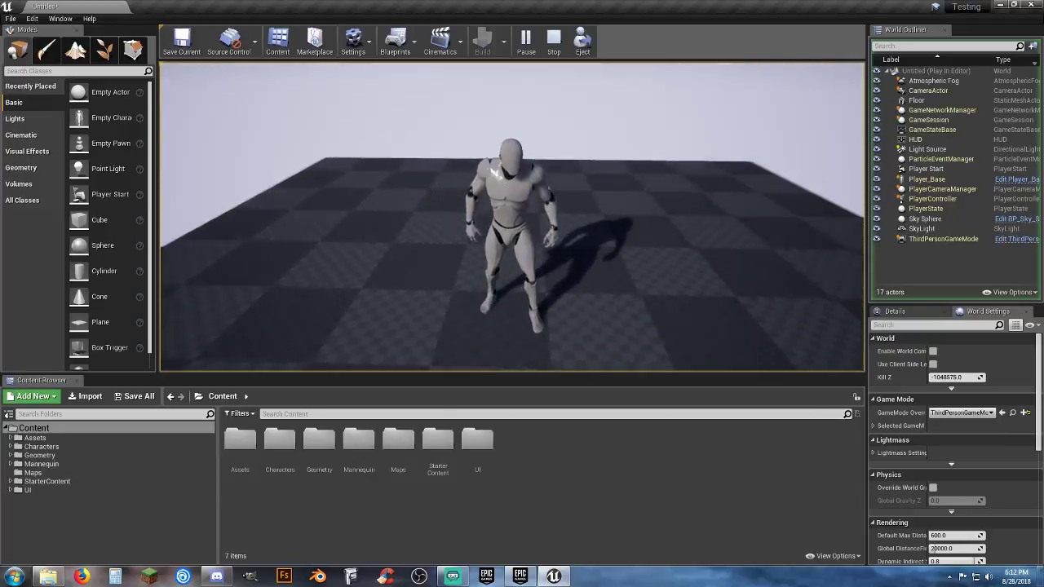
{"action": "key", "text": "s"}
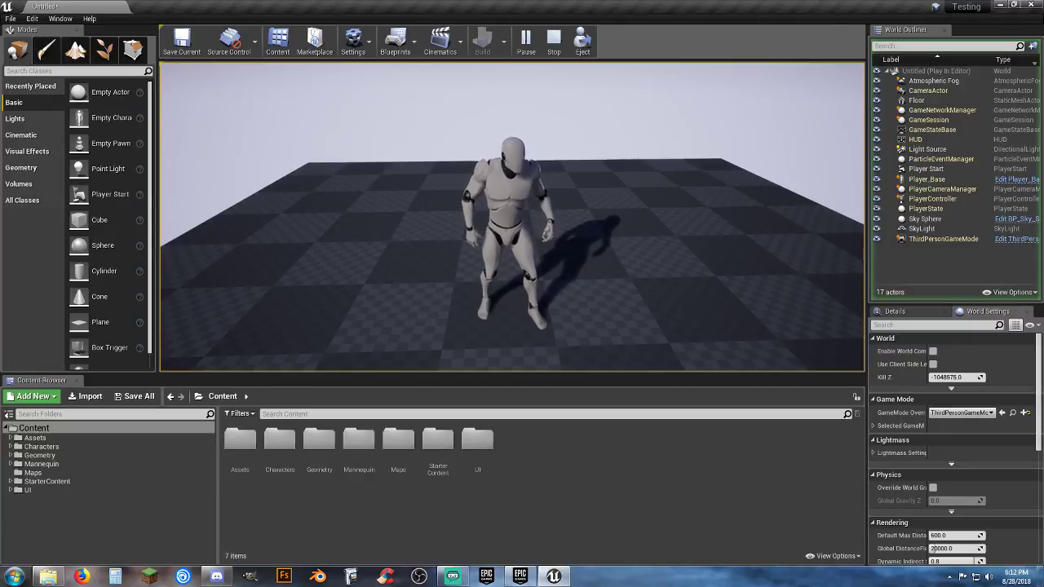
{"action": "key", "text": "Escape"}
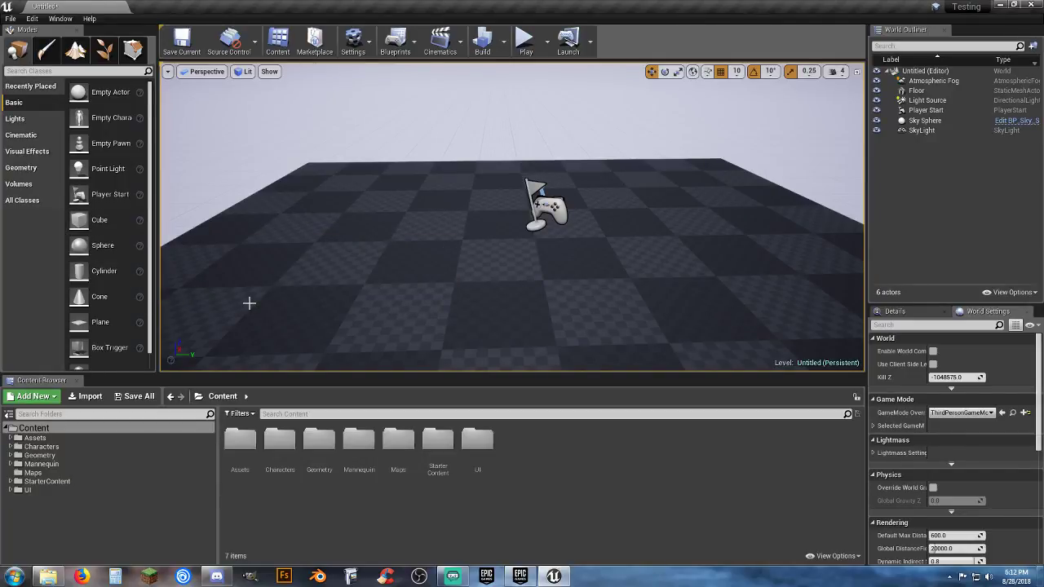
- Place a box geometry brush on the floor at about X 300, Y -150, Z 120 and show its details
{"action": "left_click", "coordinate": [25, 171]}
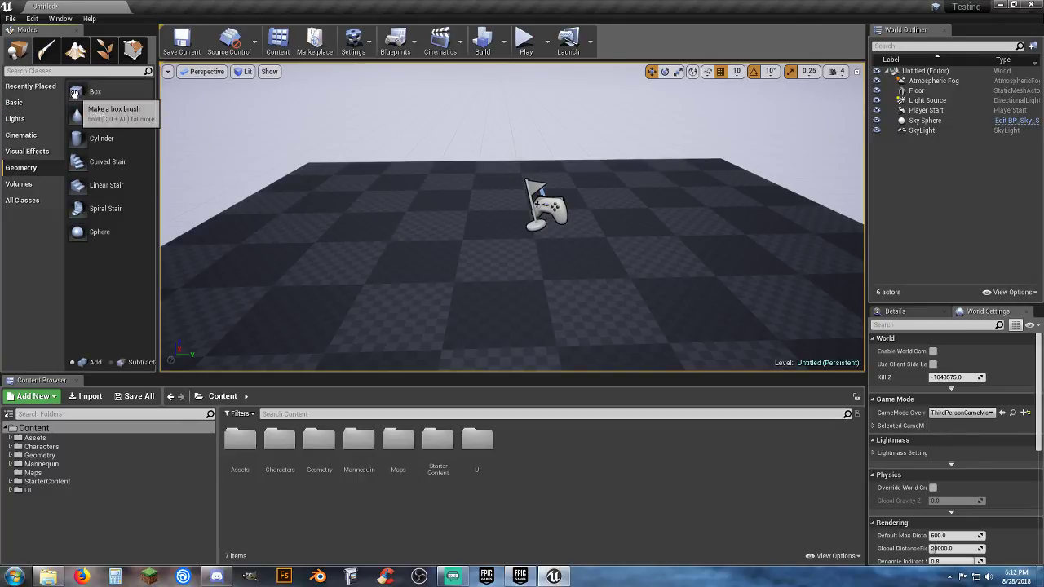
{"action": "mouse_move", "coordinate": [75, 92]}
{"action": "left_mouse_down"}
{"action": "mouse_move", "coordinate": [436, 232]}
{"action": "mouse_move", "coordinate": [431, 204]}
{"action": "mouse_move", "coordinate": [442, 188]}
{"action": "left_mouse_up"}
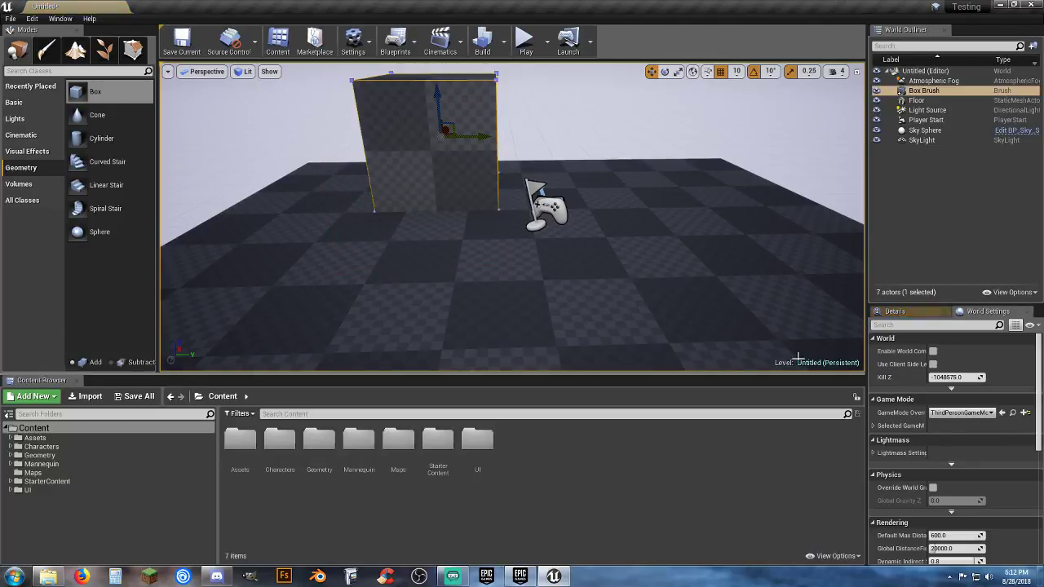
{"action": "left_click", "coordinate": [894, 311]}
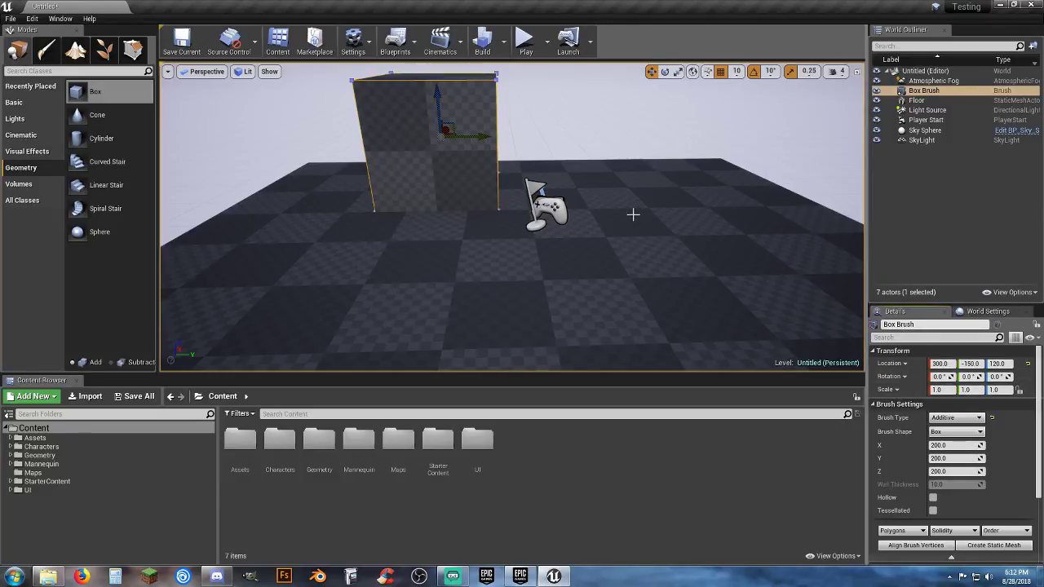
- Set the box brush's dimensions to X 100, Y 500 and Z 100
{"action": "left_click", "coordinate": [951, 446]}
{"action": "type", "text": "100"}
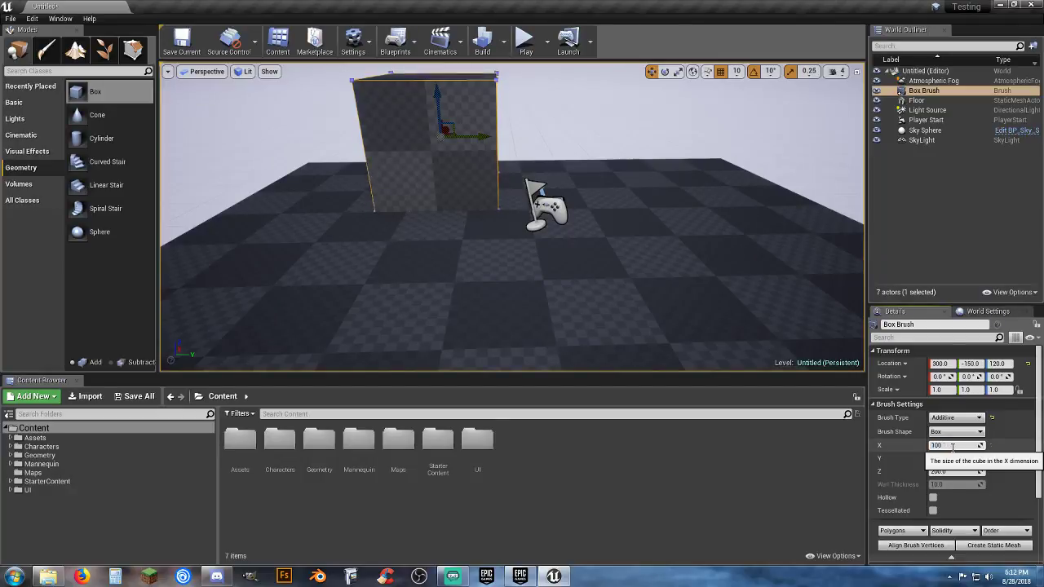
{"action": "key", "text": "Return"}
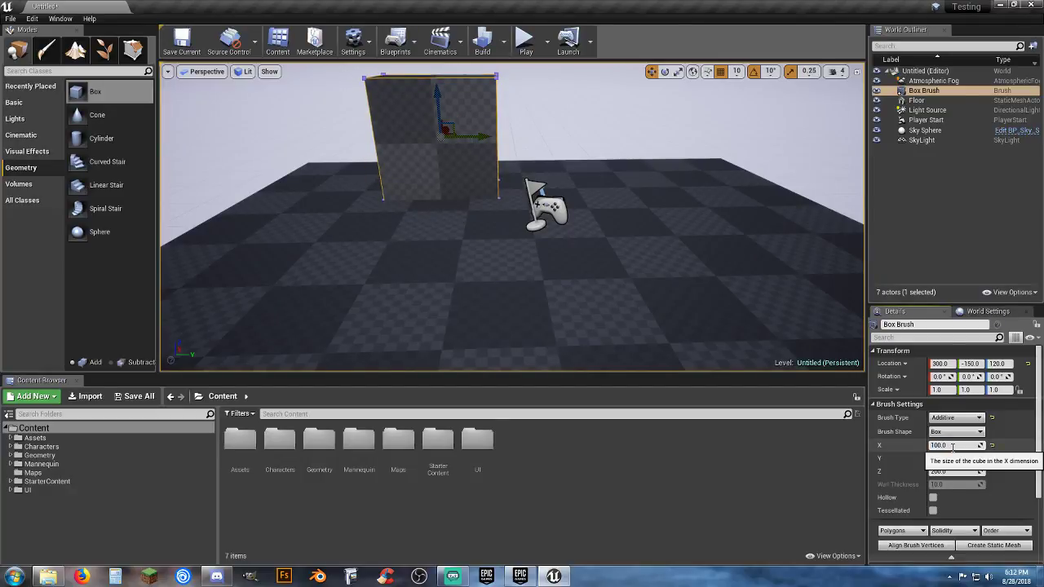
{"action": "left_click", "coordinate": [945, 459]}
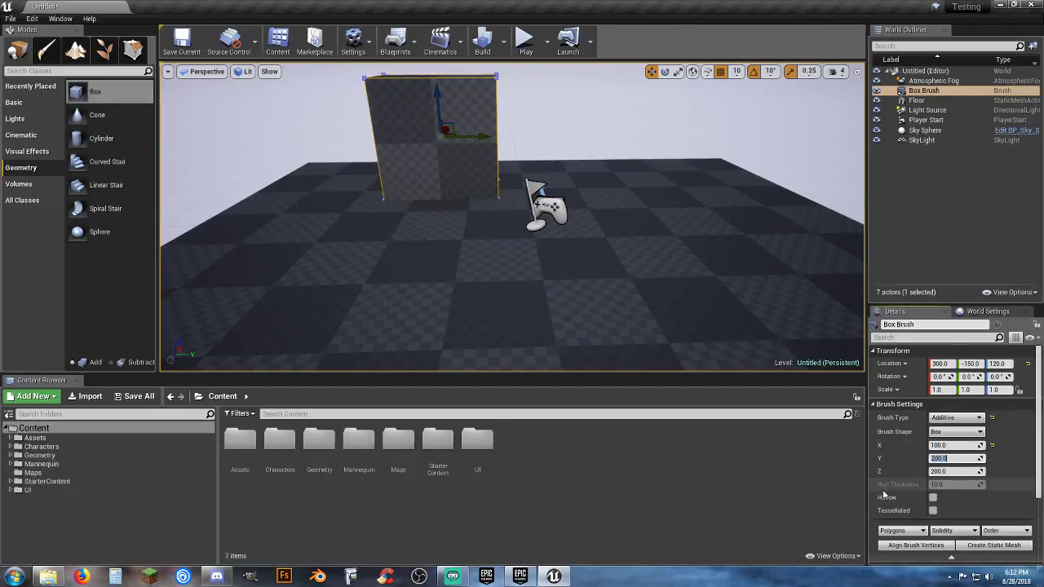
{"action": "type", "text": "500"}
{"action": "key", "text": "Tab"}
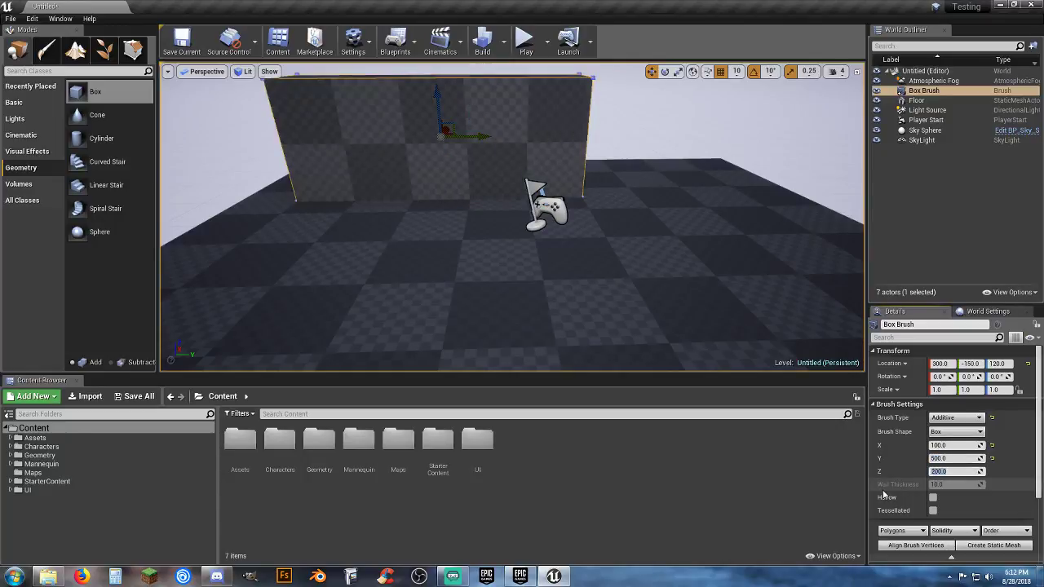
{"action": "type", "text": "100"}
{"action": "key", "text": "Return"}
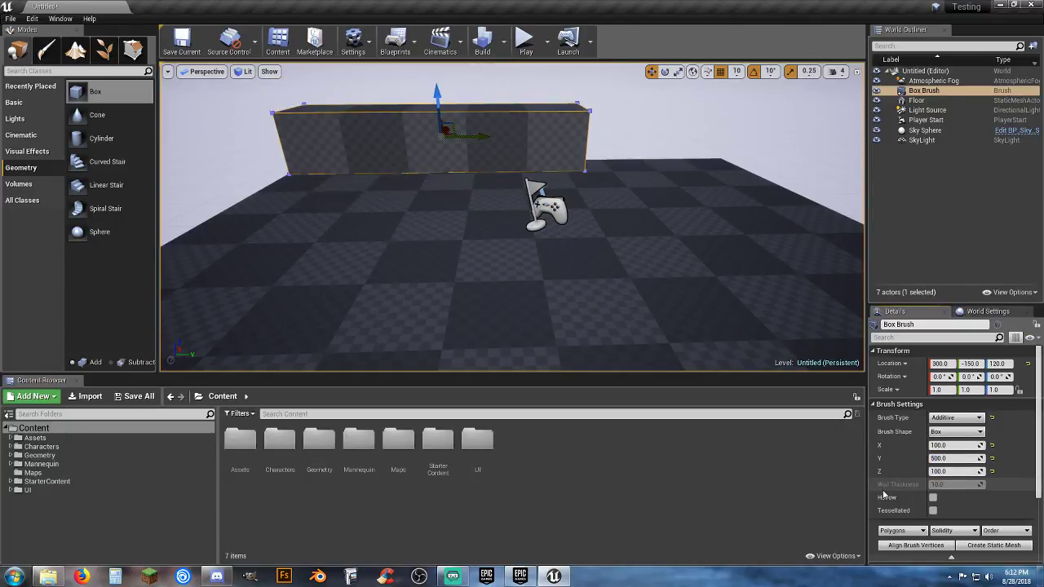
- Lower the box brush to a Z location of 90 and shift it along the Y axis
{"action": "left_click_drag", "start_coordinate": [437, 93], "coordinate": [437, 109]}
{"action": "mouse_move", "coordinate": [438, 109]}
{"action": "right_mouse_down"}
{"action": "mouse_move", "coordinate": [383, 109]}
{"action": "mouse_move", "coordinate": [367, 81]}
{"action": "mouse_move", "coordinate": [228, 159]}
{"action": "mouse_move", "coordinate": [232, 184]}
{"action": "mouse_move", "coordinate": [494, 149]}
{"action": "right_mouse_up"}
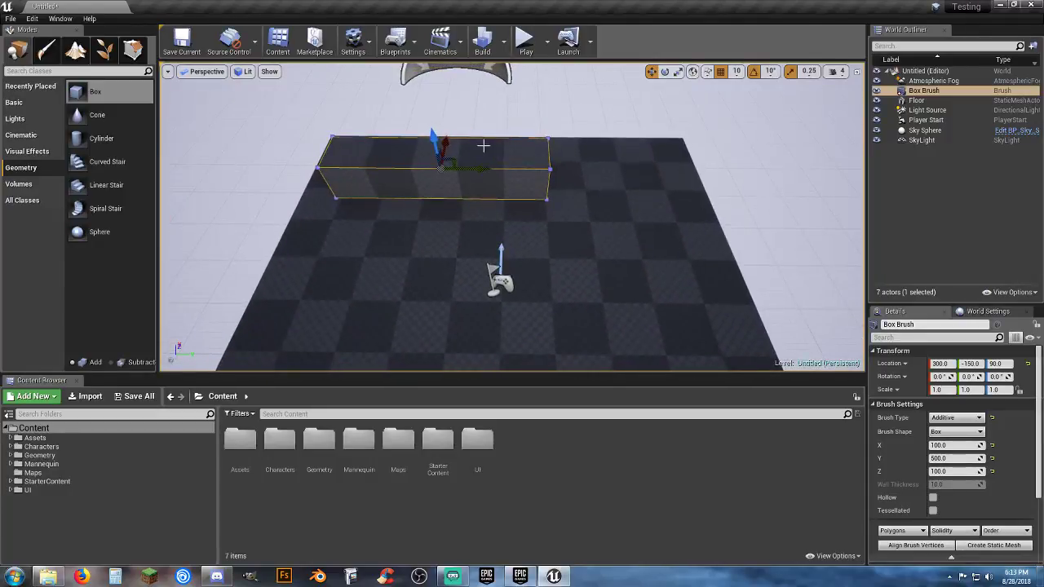
{"action": "mouse_move", "coordinate": [480, 169]}
{"action": "left_mouse_down"}
{"action": "mouse_move", "coordinate": [571, 171]}
{"action": "mouse_move", "coordinate": [556, 181]}
{"action": "mouse_move", "coordinate": [566, 180]}
{"action": "left_mouse_up"}
- Delete the long box brush from the level
{"action": "mouse_move", "coordinate": [592, 217]}
{"action": "right_mouse_down"}
{"action": "mouse_move", "coordinate": [359, 228]}
{"action": "mouse_move", "coordinate": [326, 220]}
{"action": "mouse_move", "coordinate": [440, 245]}
{"action": "right_mouse_up"}
{"action": "right_click_drag", "start_coordinate": [595, 237], "coordinate": [593, 217]}
{"action": "key", "text": "Delete"}
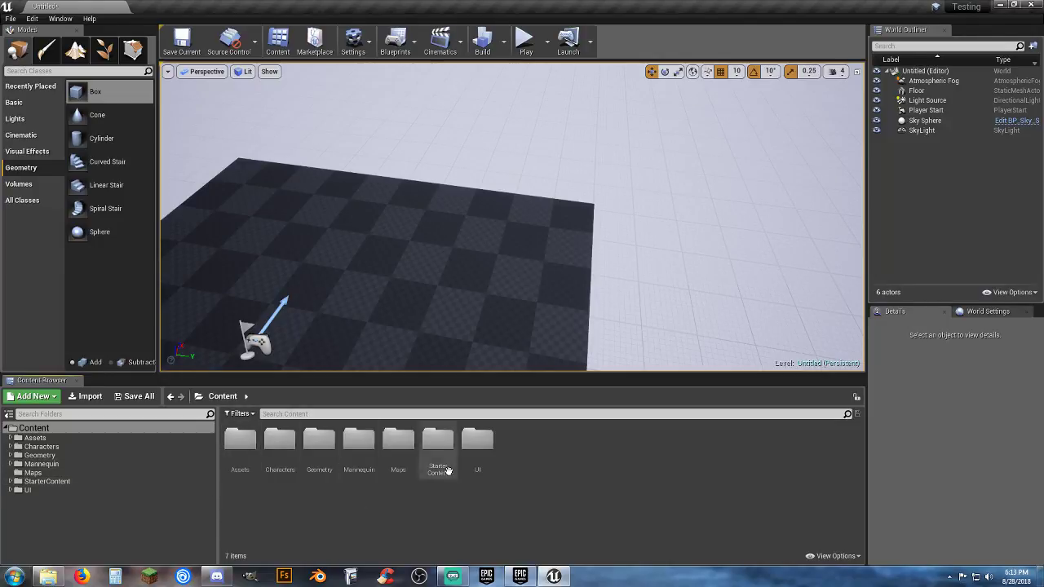
- Place a new box geometry brush on the floor at about X 360, Y -90, Z 120
{"action": "right_click_drag", "start_coordinate": [372, 285], "coordinate": [393, 273]}
{"action": "key", "text": "a"}
{"action": "key", "text": "w"}
{"action": "right_click_drag", "start_coordinate": [314, 274], "coordinate": [361, 264]}
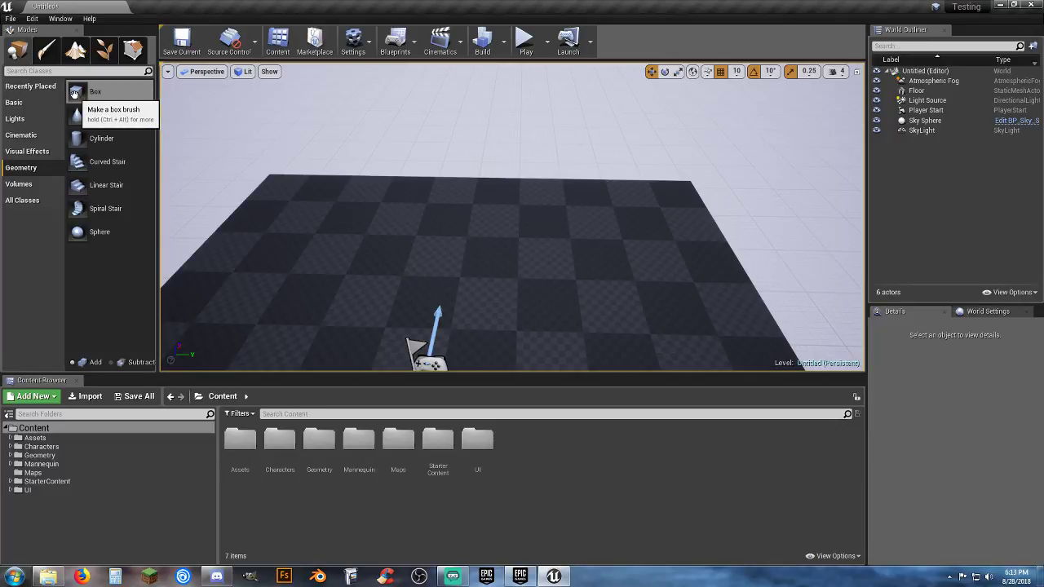
{"action": "mouse_move", "coordinate": [96, 94]}
{"action": "left_mouse_down"}
{"action": "mouse_move", "coordinate": [405, 186]}
{"action": "mouse_move", "coordinate": [436, 212]}
{"action": "mouse_move", "coordinate": [427, 215]}
{"action": "left_mouse_up"}
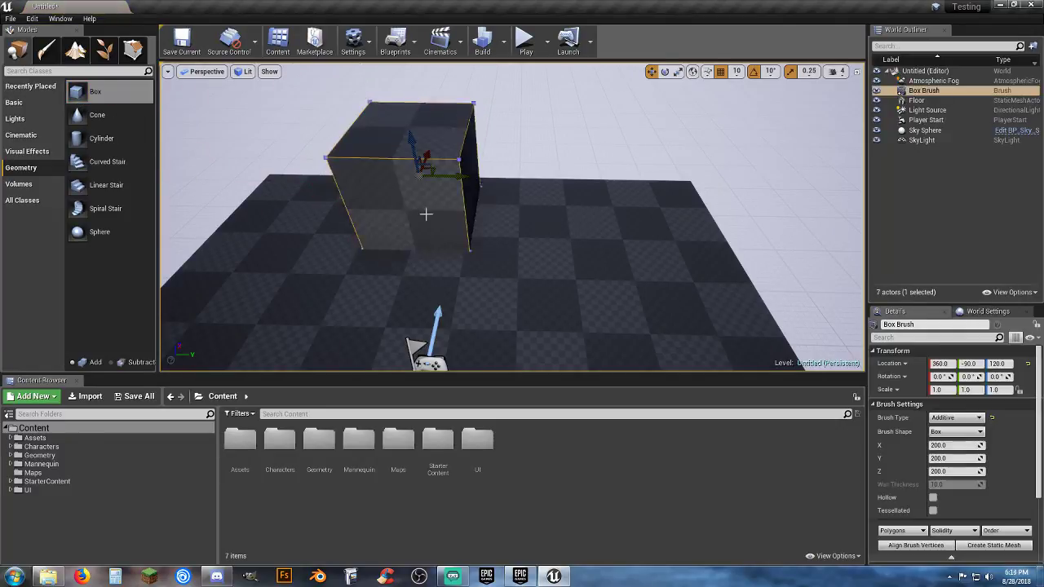
- Scale the box brush into a large wall, about 3.5 along Y and 3.75 along Z
{"action": "mouse_move", "coordinate": [468, 214]}
{"action": "right_mouse_down"}
{"action": "mouse_move", "coordinate": [468, 187]}
{"action": "mouse_move", "coordinate": [408, 203]}
{"action": "right_mouse_up"}
{"action": "key", "text": "s"}
{"action": "key", "text": "d"}
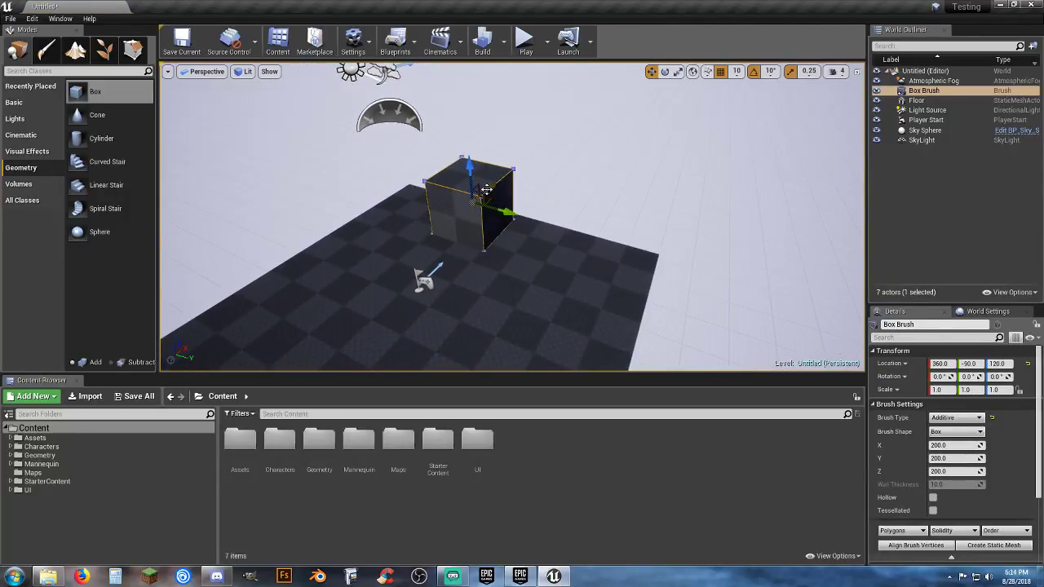
{"action": "left_click", "coordinate": [678, 71]}
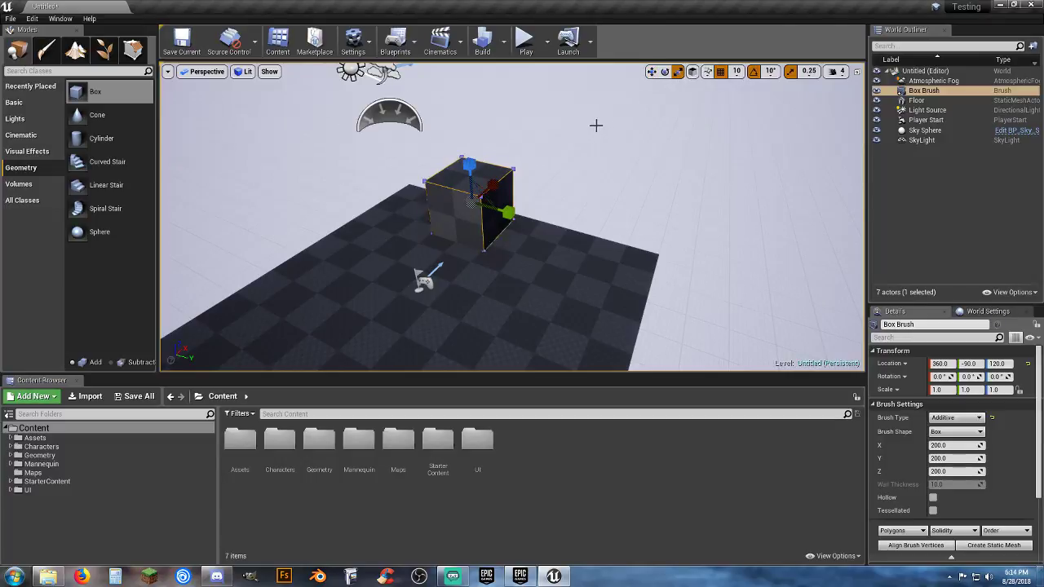
{"action": "left_click_drag", "start_coordinate": [469, 166], "coordinate": [470, 106]}
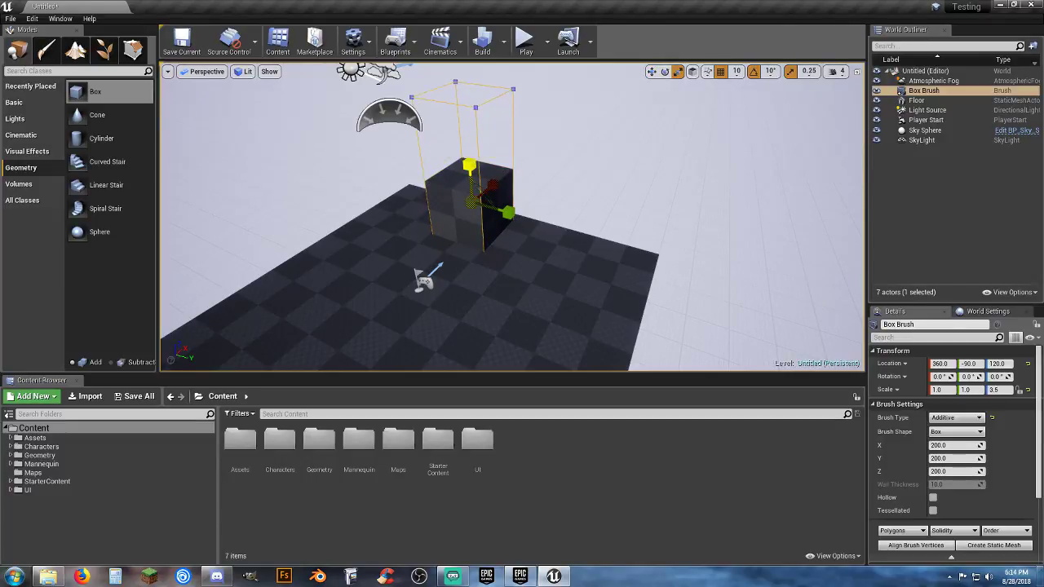
{"action": "left_click_drag", "start_coordinate": [507, 213], "coordinate": [538, 214]}
{"action": "right_click_drag", "start_coordinate": [475, 205], "coordinate": [599, 105]}
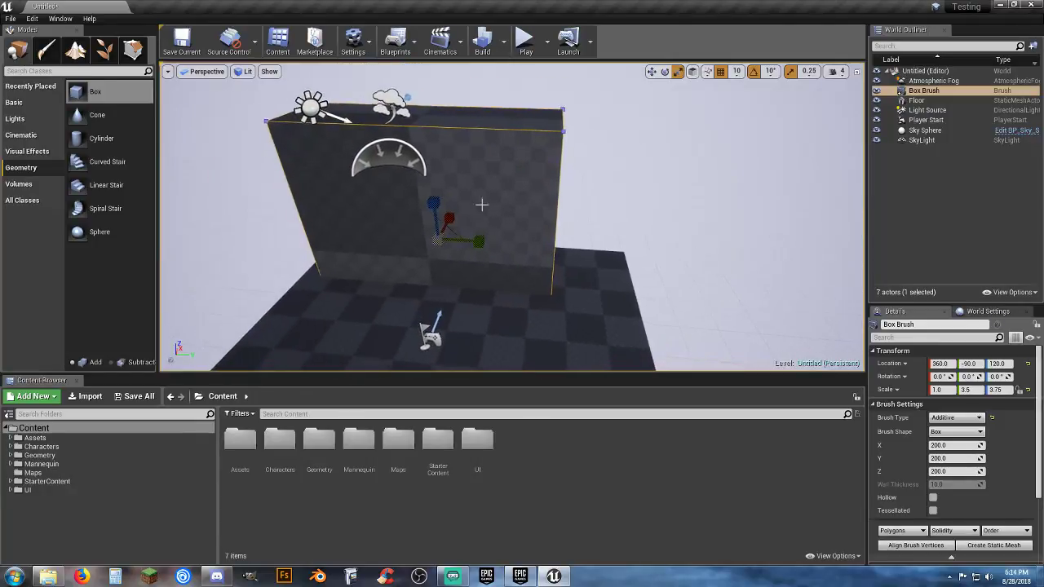
- Raise the wall brush to a Z location of 400 and shift it along Y to 50
{"action": "left_click", "coordinate": [650, 71]}
{"action": "left_click_drag", "start_coordinate": [430, 205], "coordinate": [442, 106]}
{"action": "left_click_drag", "start_coordinate": [467, 148], "coordinate": [520, 165]}
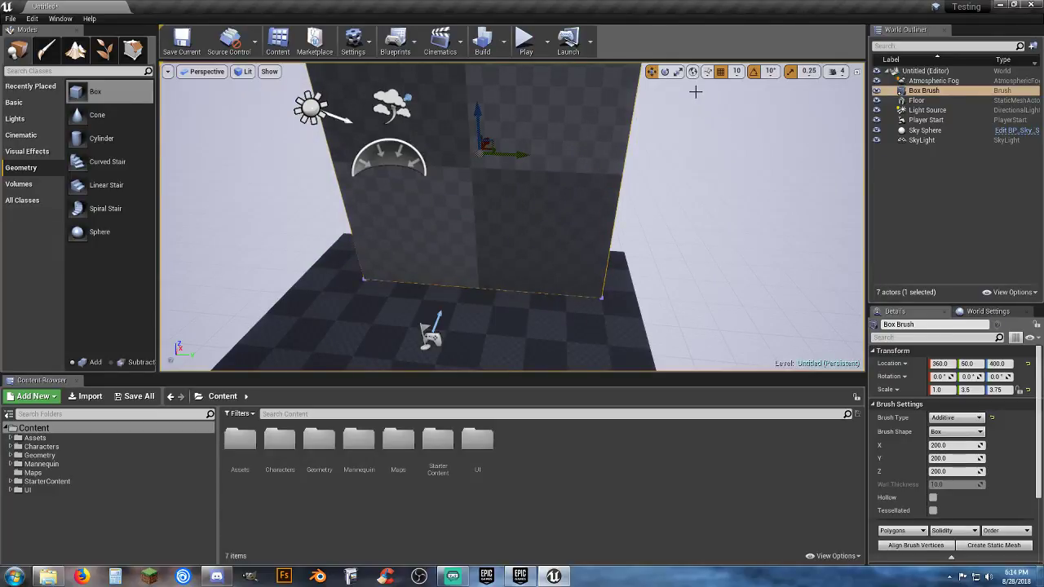
- Play-test the level, running the character around in front of the wall to judge its size, and end the session
{"action": "left_click", "coordinate": [677, 72]}
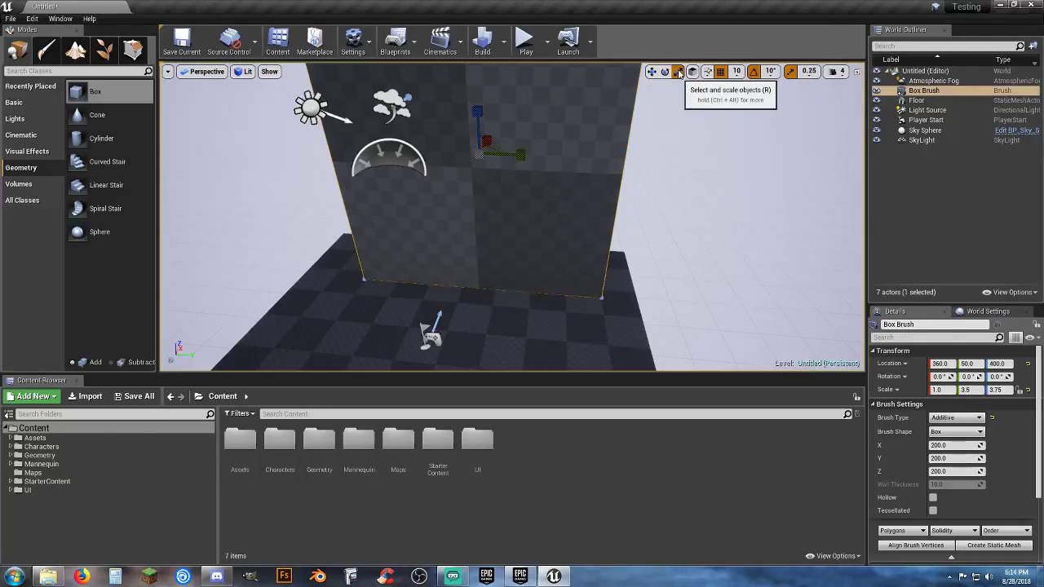
{"action": "right_click_drag", "start_coordinate": [647, 130], "coordinate": [647, 97]}
{"action": "key", "text": "s"}
{"action": "left_click", "coordinate": [525, 37]}
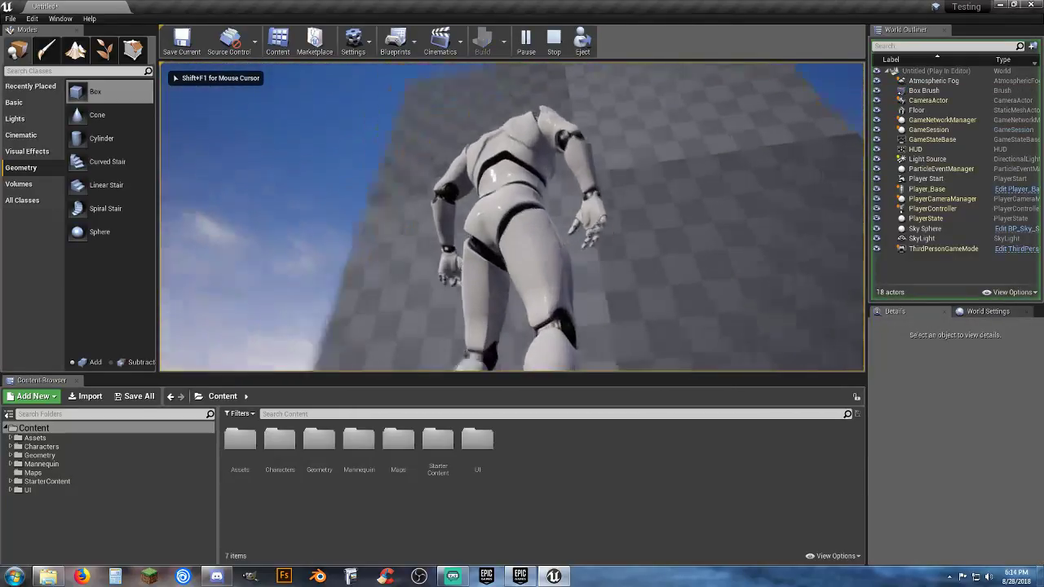
{"action": "key", "text": "s"}
{"action": "key", "text": "a"}
{"action": "key", "text": "d"}
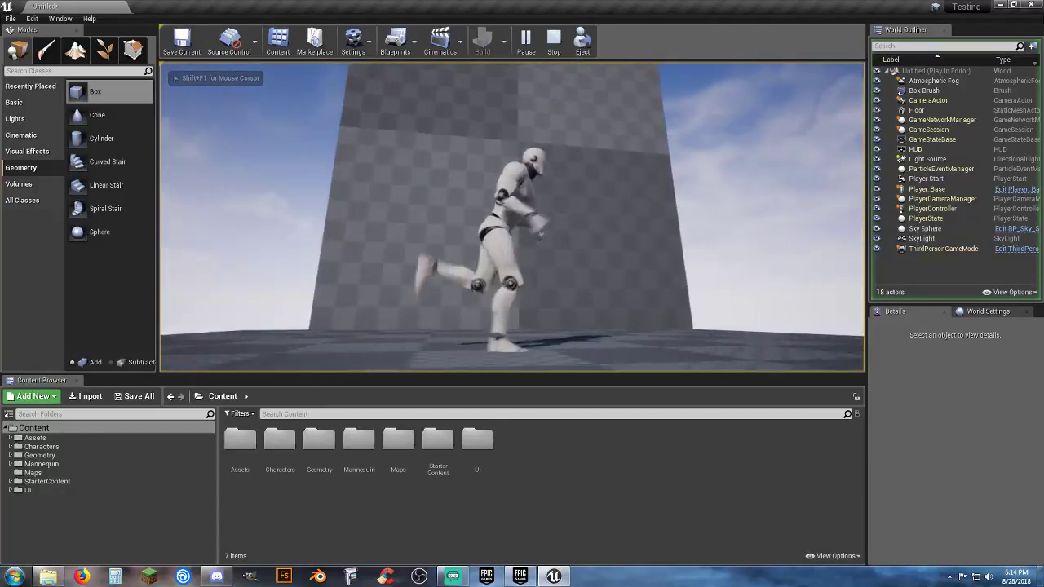
{"action": "key", "text": "s"}
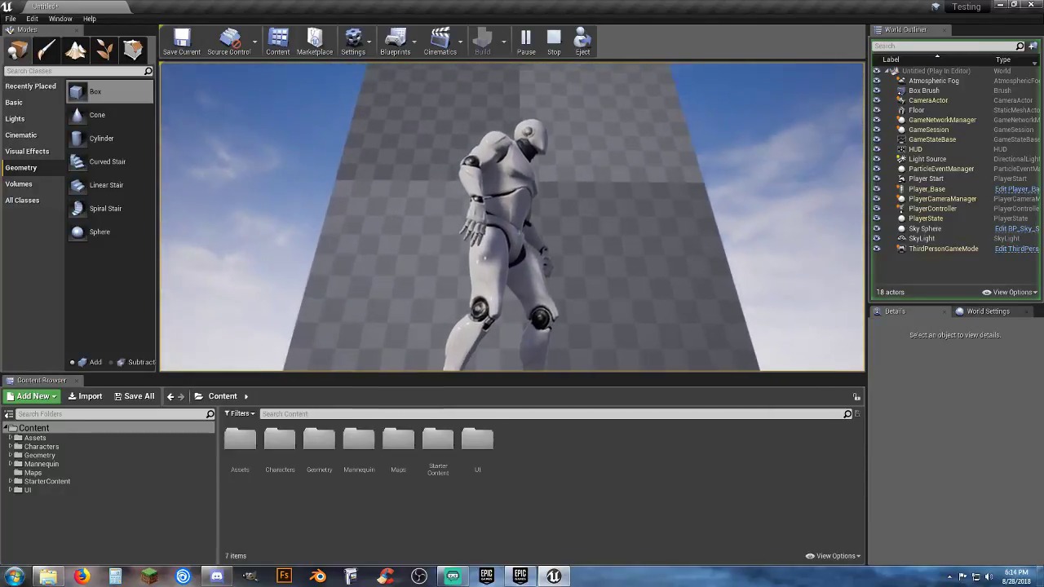
{"action": "key", "text": "d"}
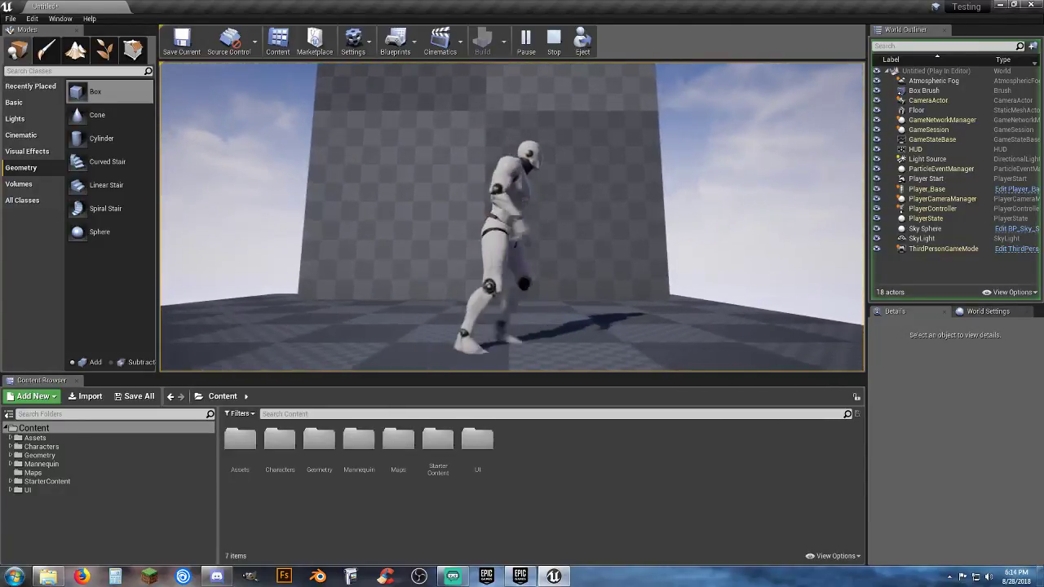
{"action": "key", "text": "w"}
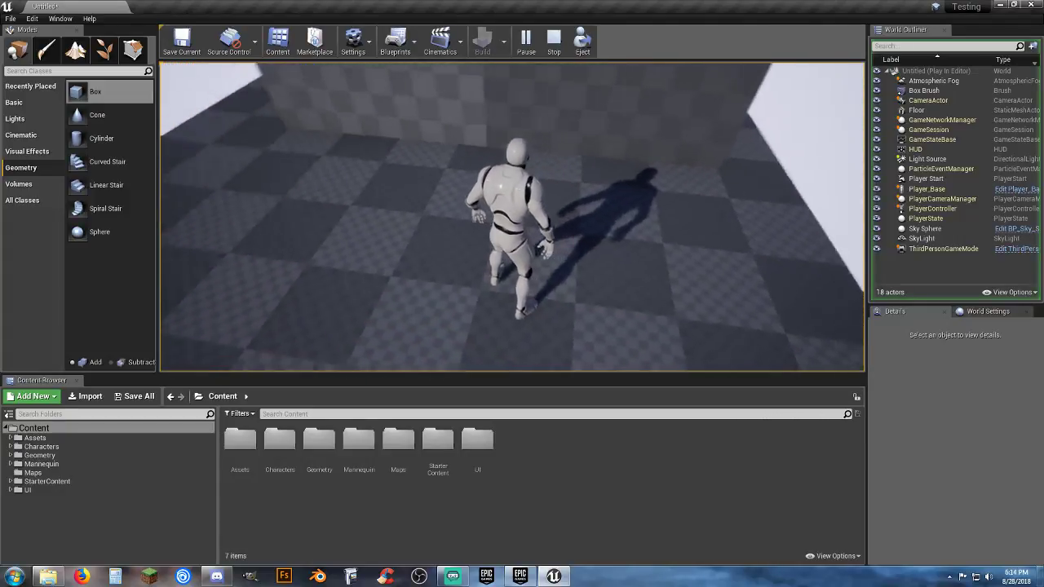
{"action": "key", "text": "d"}
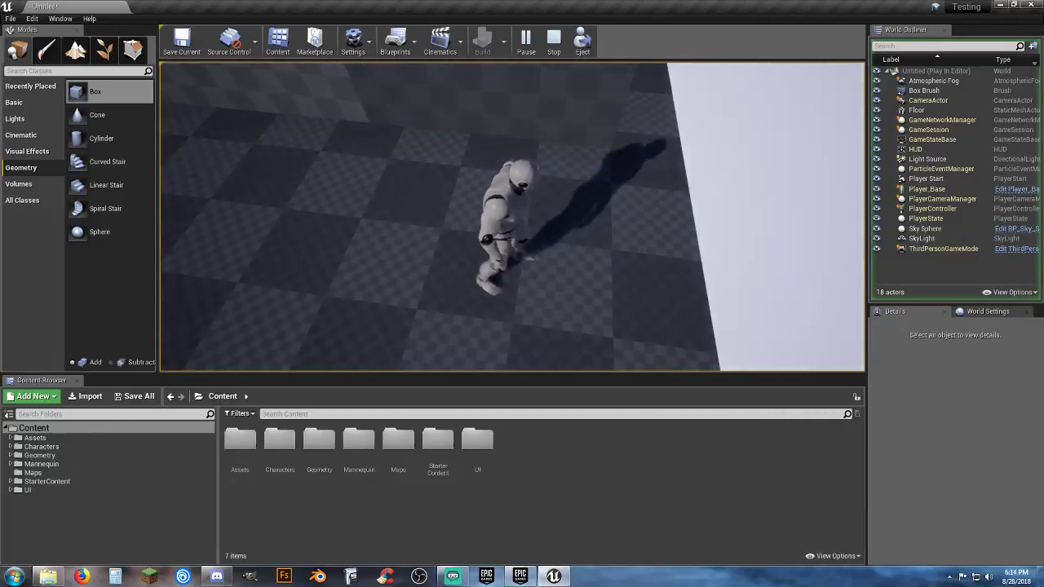
{"action": "key", "text": "d"}
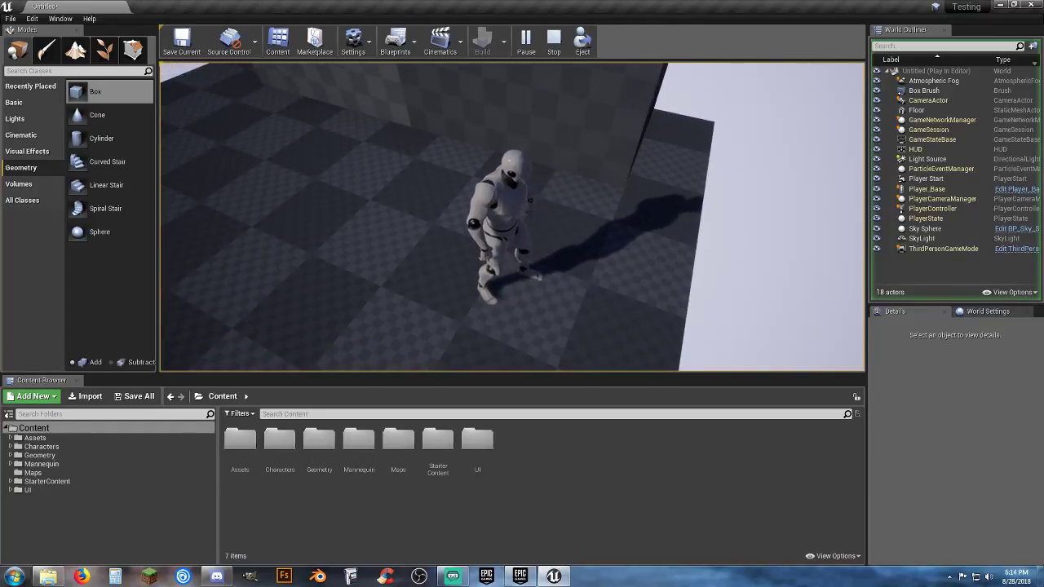
{"action": "key", "text": "a"}
{"action": "key", "text": "a"}
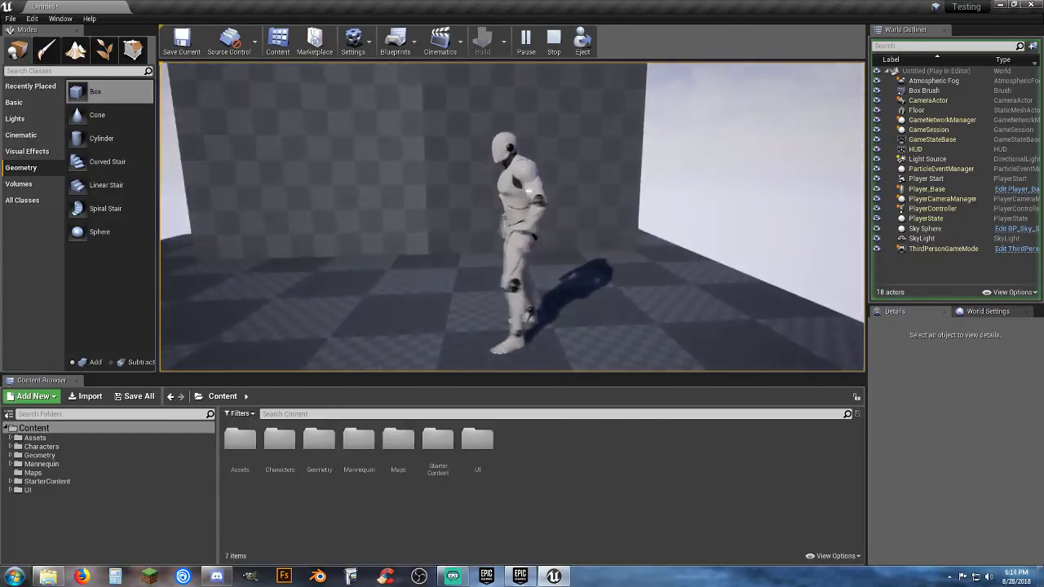
{"action": "key", "text": "s"}
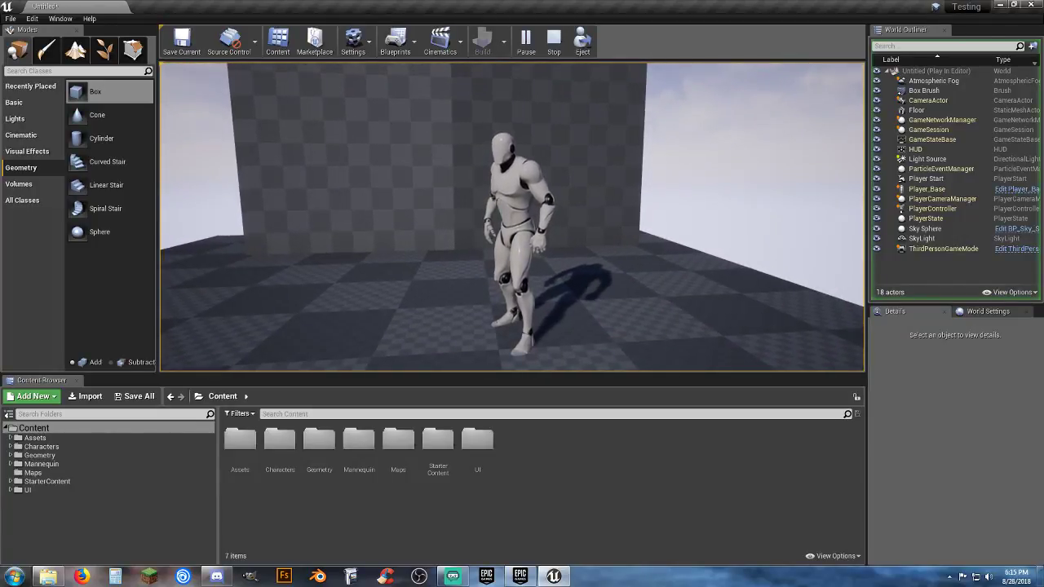
{"action": "key", "text": "Escape"}
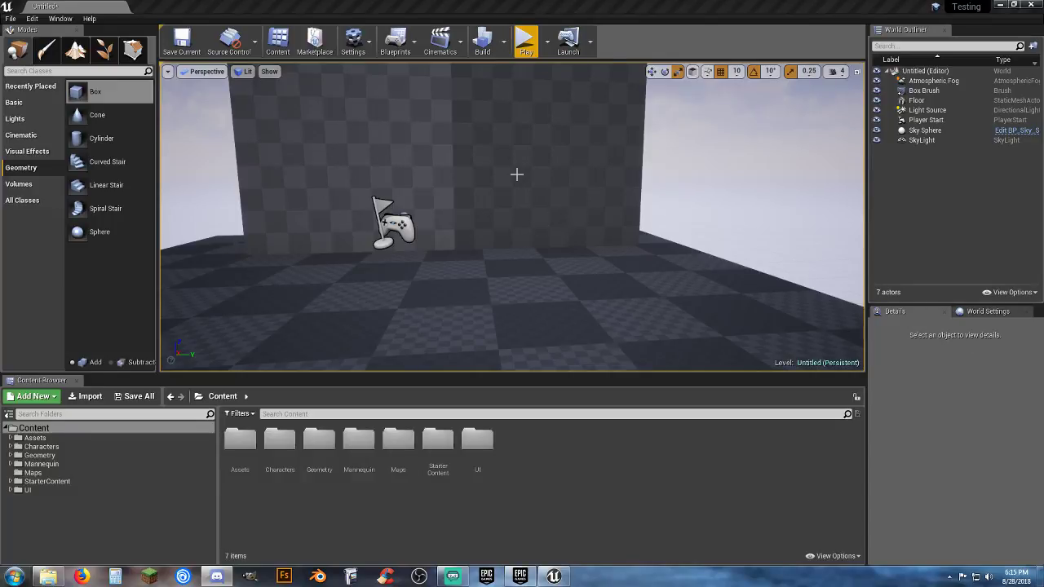
- Reset the wall brush's Y and Z scale to 1
{"action": "left_click", "coordinate": [511, 172]}
{"action": "right_click_drag", "start_coordinate": [565, 246], "coordinate": [549, 228]}
{"action": "left_click", "coordinate": [941, 389]}
{"action": "left_click", "coordinate": [965, 390]}
{"action": "type", "text": "1"}
{"action": "key", "text": "Tab"}
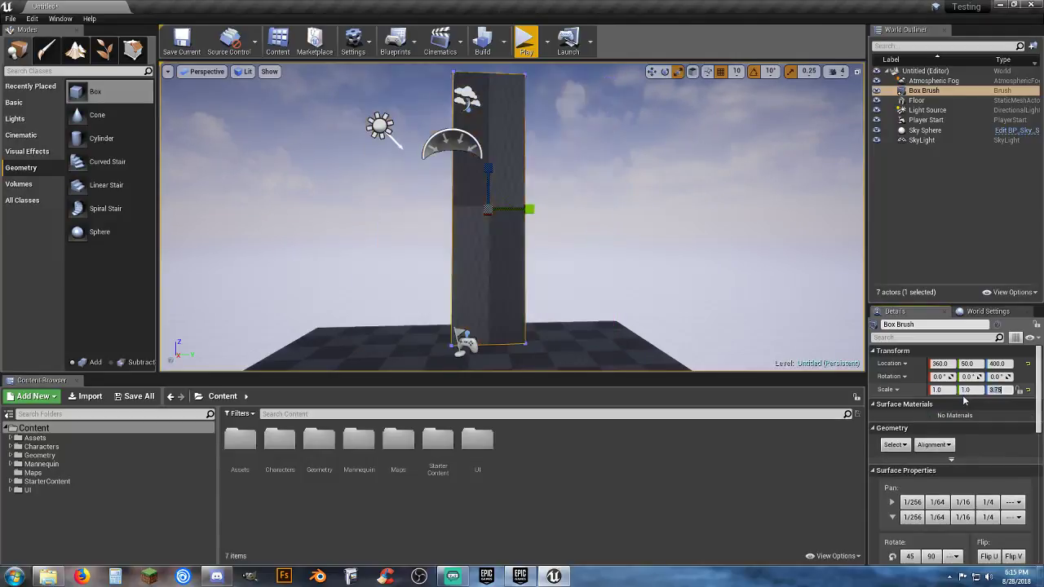
{"action": "type", "text": "1"}
{"action": "key", "text": "Return"}
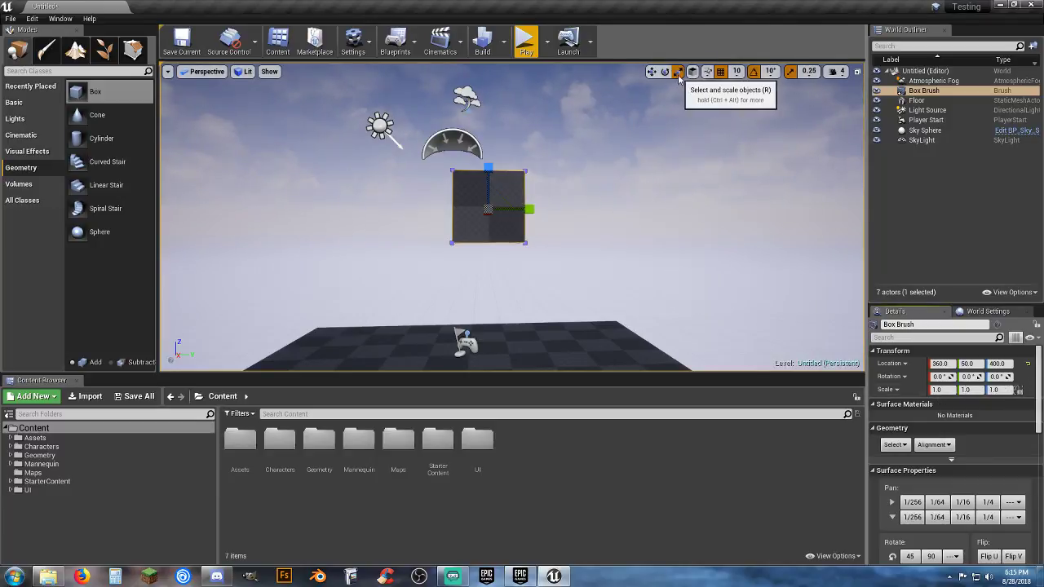
- Lower the box brush toward the floor to a Z location of 130
{"action": "left_click", "coordinate": [650, 74]}
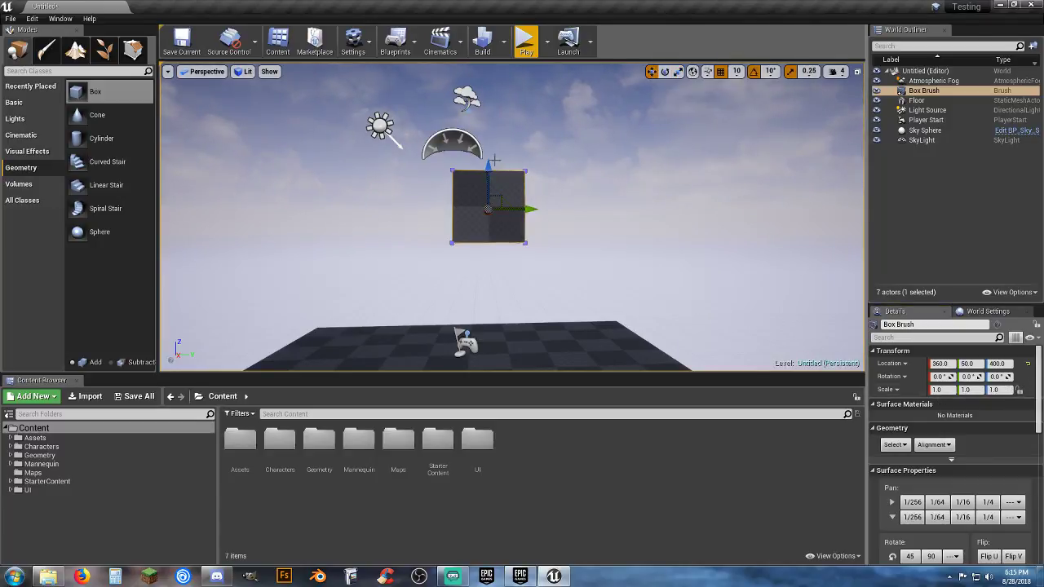
{"action": "left_click_drag", "start_coordinate": [489, 163], "coordinate": [486, 256]}
{"action": "mouse_move", "coordinate": [545, 237]}
{"action": "right_mouse_down"}
{"action": "mouse_move", "coordinate": [546, 322]}
{"action": "mouse_move", "coordinate": [522, 336]}
{"action": "mouse_move", "coordinate": [522, 310]}
{"action": "mouse_move", "coordinate": [541, 325]}
{"action": "mouse_move", "coordinate": [511, 324]}
{"action": "mouse_move", "coordinate": [552, 243]}
{"action": "mouse_move", "coordinate": [543, 237]}
{"action": "right_mouse_up"}
{"action": "key", "text": "w"}
{"action": "key", "text": "s"}
{"action": "key", "text": "w"}
{"action": "key", "text": "d"}
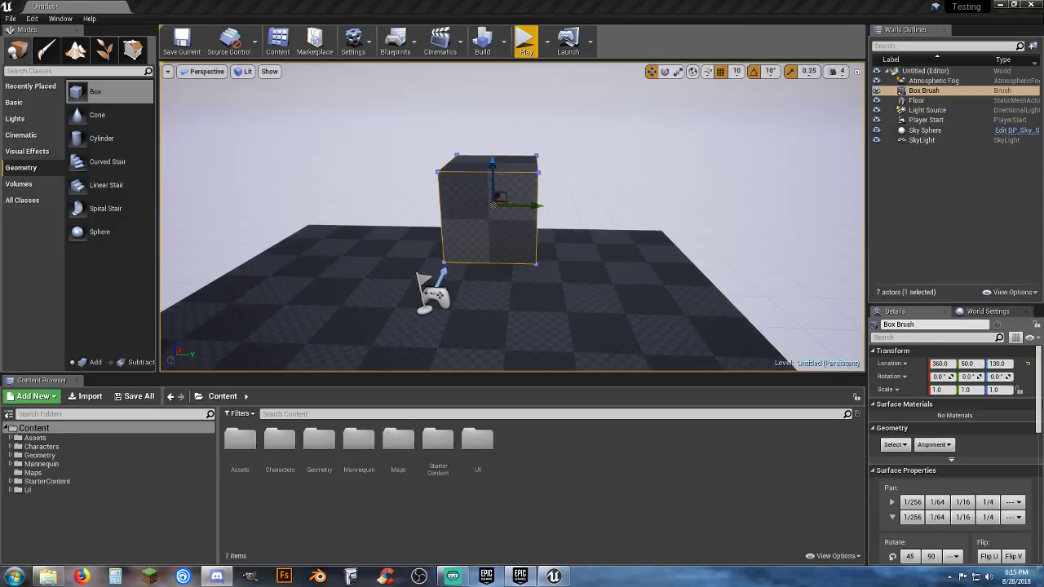
- Set the box brush's X scale to 2 and examine the stretched box from the side and above
{"action": "mouse_move", "coordinate": [521, 238]}
{"action": "right_mouse_down"}
{"action": "mouse_move", "coordinate": [554, 237]}
{"action": "mouse_move", "coordinate": [521, 237]}
{"action": "mouse_move", "coordinate": [545, 237]}
{"action": "right_mouse_up"}
{"action": "key", "text": "d"}
{"action": "key", "text": "w"}
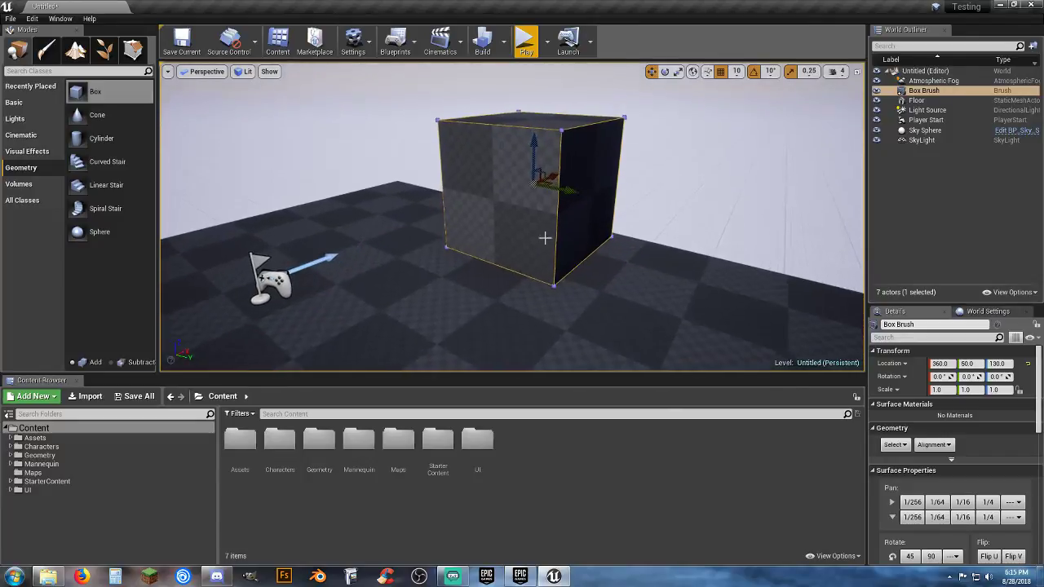
{"action": "left_click", "coordinate": [949, 389]}
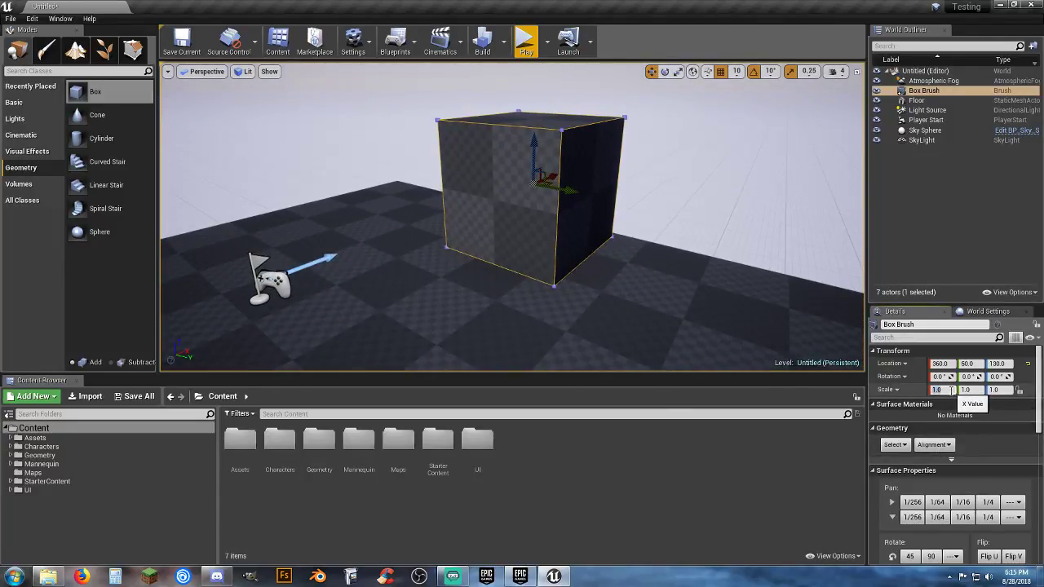
{"action": "type", "text": "2"}
{"action": "key", "text": "Tab"}
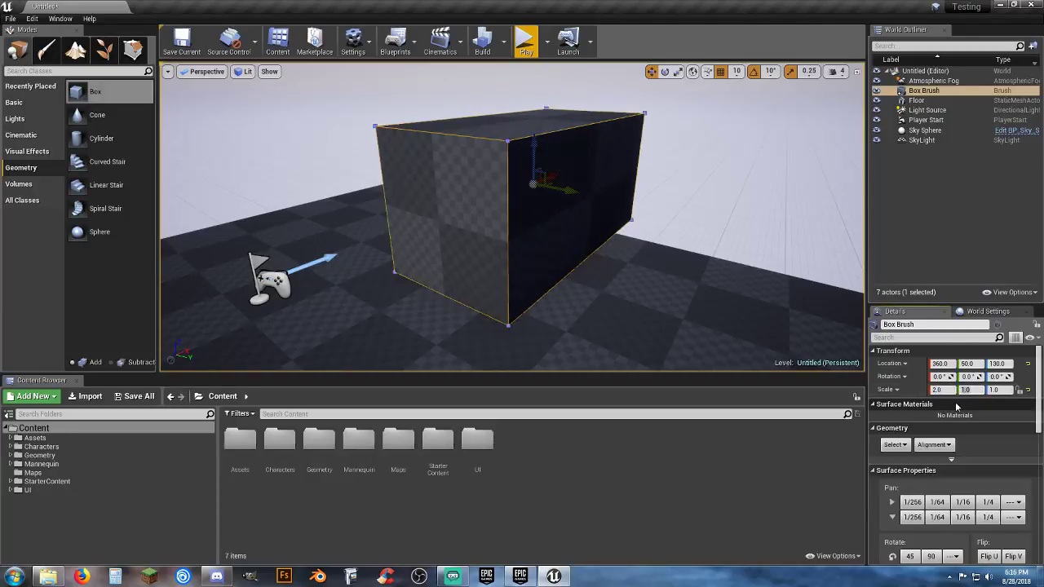
{"action": "key", "text": "d"}
{"action": "mouse_move", "coordinate": [614, 258]}
{"action": "right_mouse_down"}
{"action": "mouse_move", "coordinate": [407, 245]}
{"action": "mouse_move", "coordinate": [513, 244]}
{"action": "mouse_move", "coordinate": [539, 229]}
{"action": "mouse_move", "coordinate": [546, 163]}
{"action": "mouse_move", "coordinate": [571, 253]}
{"action": "mouse_move", "coordinate": [612, 259]}
{"action": "right_mouse_up"}
{"action": "key", "text": "w"}
{"action": "key", "text": "a"}
{"action": "key", "text": "s"}
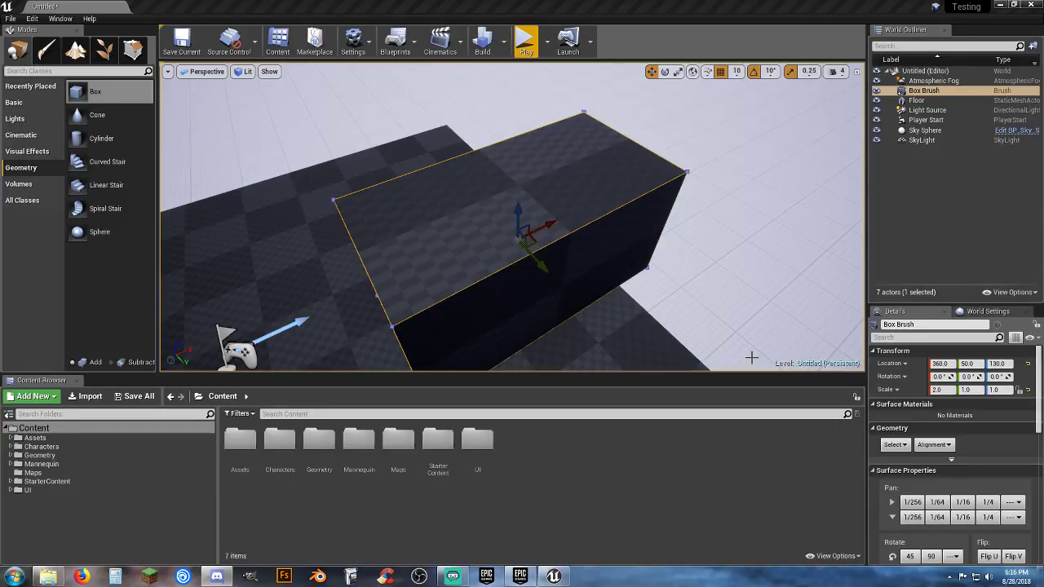
- Set the box brush's X scale back to 1
{"action": "left_click", "coordinate": [940, 389]}
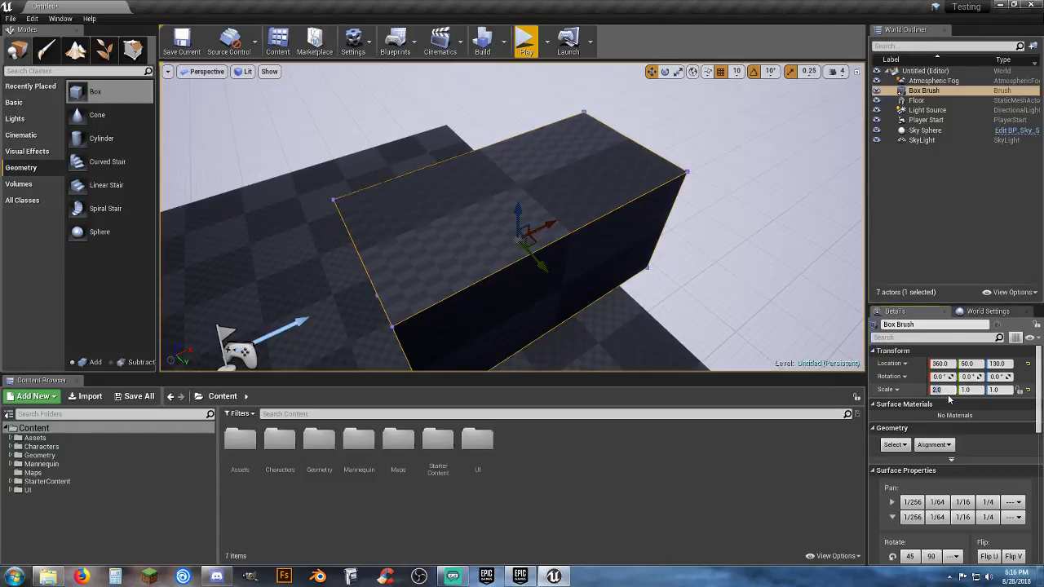
{"action": "key", "text": "Return"}
{"action": "right_click_drag", "start_coordinate": [650, 328], "coordinate": [807, 342]}
{"action": "key", "text": "w"}
{"action": "right_click_drag", "start_coordinate": [424, 269], "coordinate": [471, 242]}
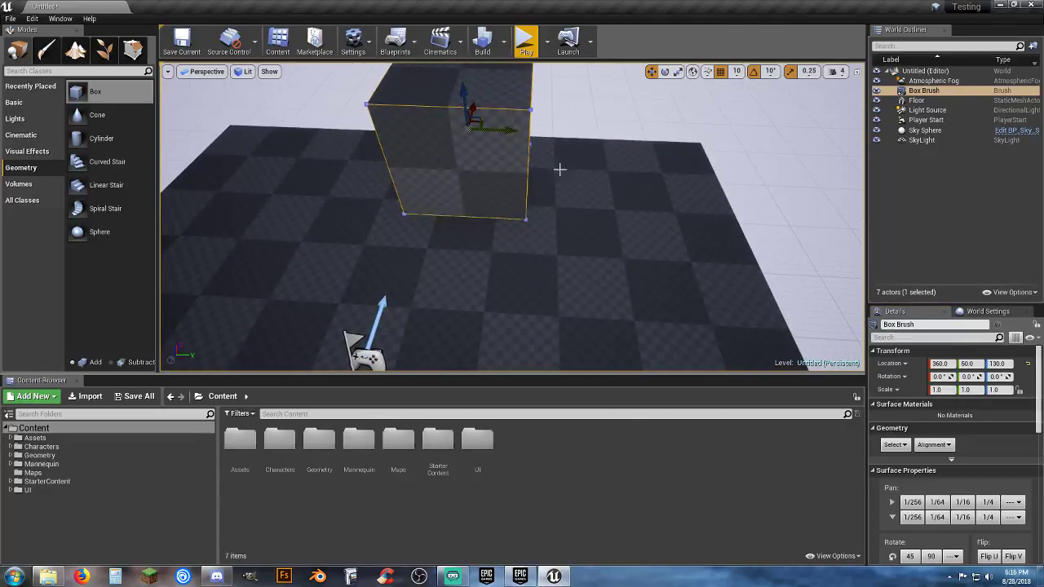
- Move the box brush across the floor to X 290 and Y -90
{"action": "left_click", "coordinate": [677, 71]}
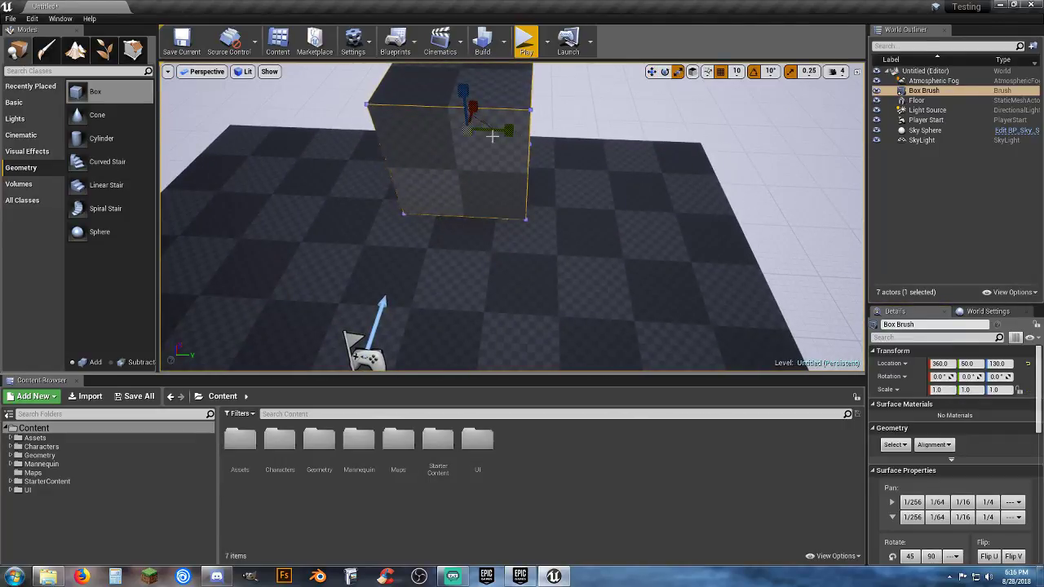
{"action": "left_click", "coordinate": [651, 71]}
{"action": "mouse_move", "coordinate": [495, 205]}
{"action": "right_mouse_down"}
{"action": "mouse_move", "coordinate": [555, 210]}
{"action": "mouse_move", "coordinate": [510, 208]}
{"action": "right_mouse_up"}
{"action": "right_click_drag", "start_coordinate": [424, 198], "coordinate": [424, 182]}
{"action": "mouse_move", "coordinate": [476, 123]}
{"action": "left_mouse_down"}
{"action": "mouse_move", "coordinate": [426, 123]}
{"action": "mouse_move", "coordinate": [381, 140]}
{"action": "left_mouse_up"}
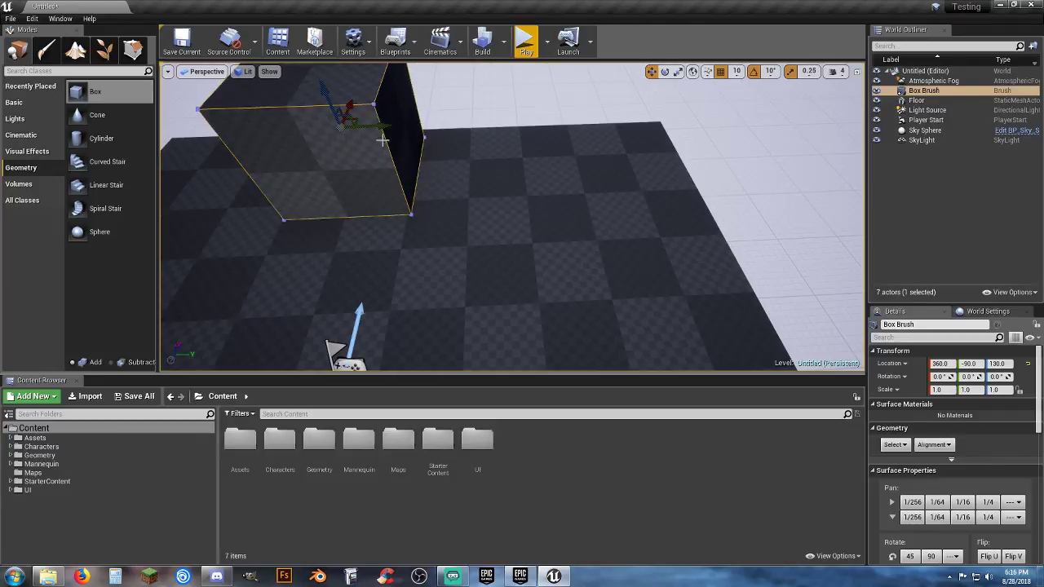
{"action": "left_click_drag", "start_coordinate": [352, 105], "coordinate": [353, 134]}
- Scale the box brush to 3 along the Y axis, and undo that scaling
{"action": "left_click", "coordinate": [677, 71]}
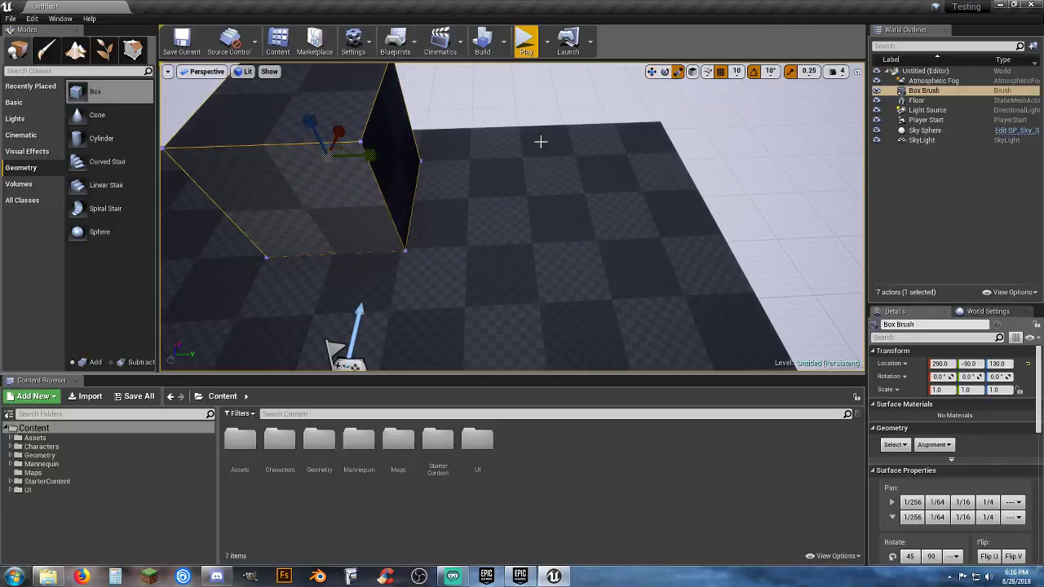
{"action": "key", "text": "a"}
{"action": "mouse_move", "coordinate": [397, 218]}
{"action": "right_mouse_down"}
{"action": "mouse_move", "coordinate": [412, 204]}
{"action": "mouse_move", "coordinate": [385, 230]}
{"action": "mouse_move", "coordinate": [398, 218]}
{"action": "right_mouse_up"}
{"action": "left_click_drag", "start_coordinate": [517, 139], "coordinate": [603, 139]}
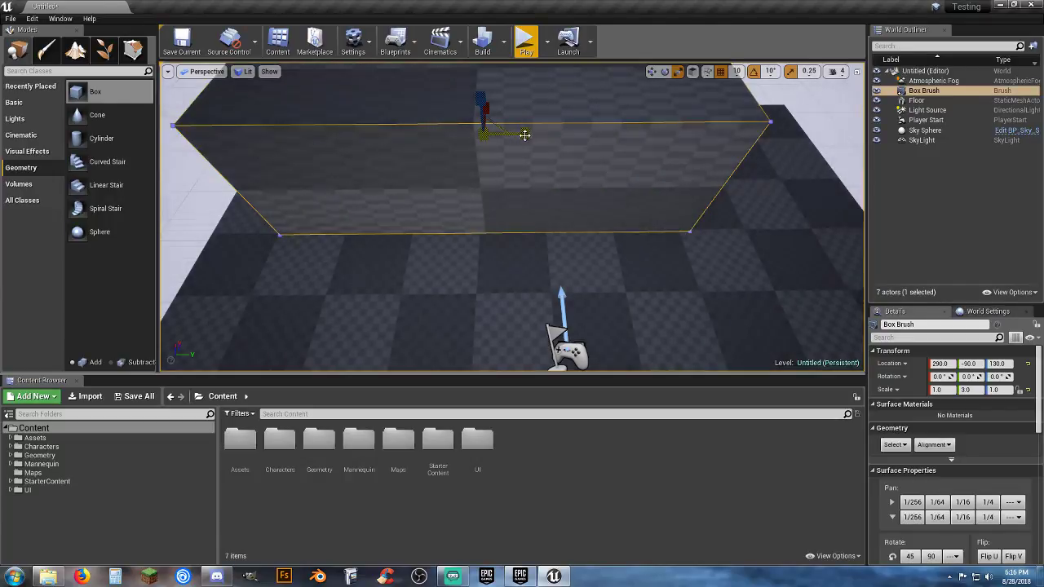
{"action": "key", "text": "s"}
{"action": "mouse_move", "coordinate": [598, 226]}
{"action": "right_mouse_down"}
{"action": "mouse_move", "coordinate": [598, 196]}
{"action": "mouse_move", "coordinate": [603, 229]}
{"action": "right_mouse_up"}
{"action": "key", "text": "d"}
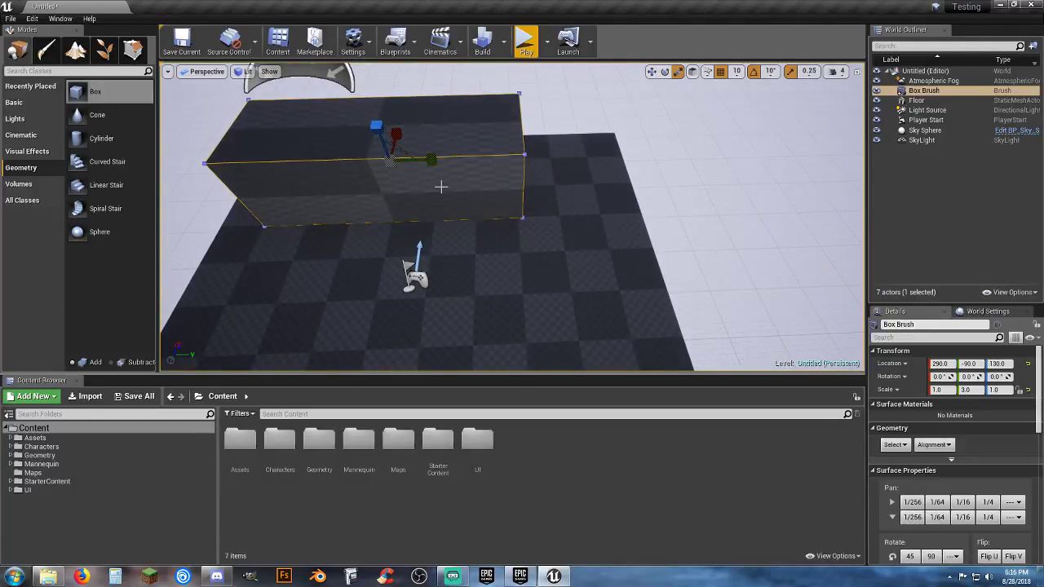
{"action": "key", "text": "ctrl+z"}
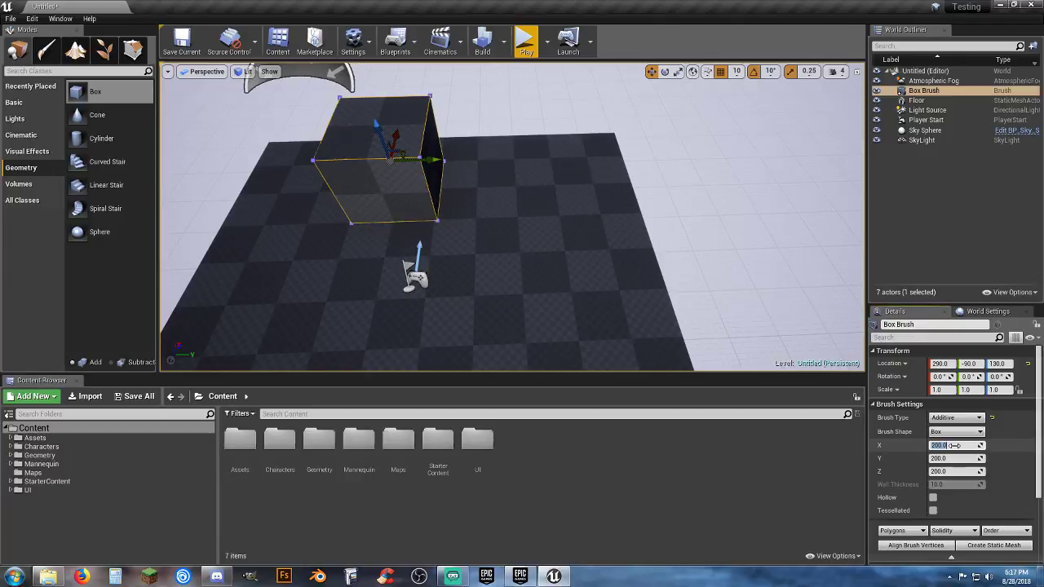
- Set the brush size to X 100, Y 100 and Z 300, and raise the box to a Z location of 170
{"action": "key", "text": "Tab"}
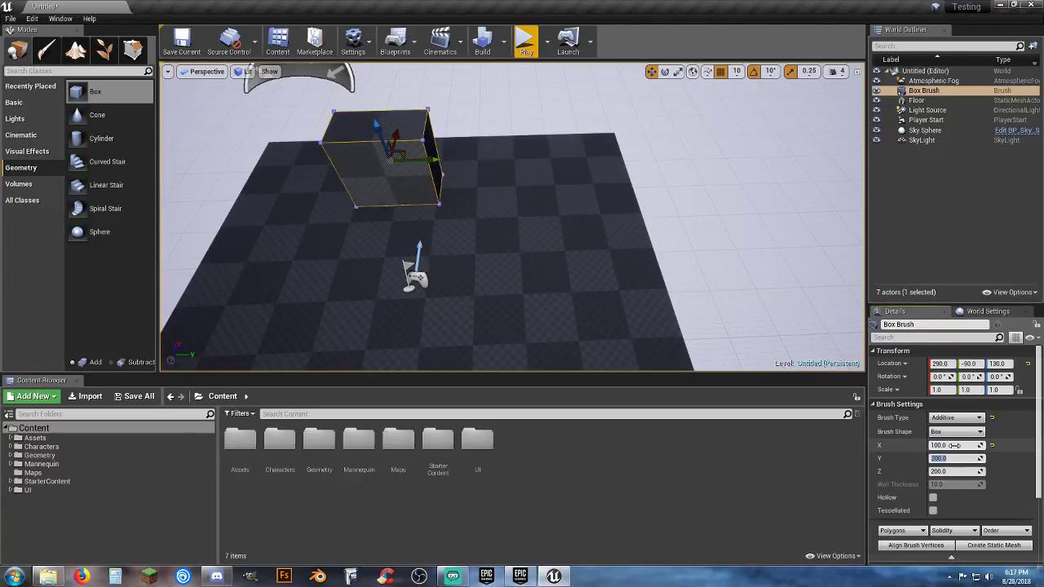
{"action": "key", "text": "Tab"}
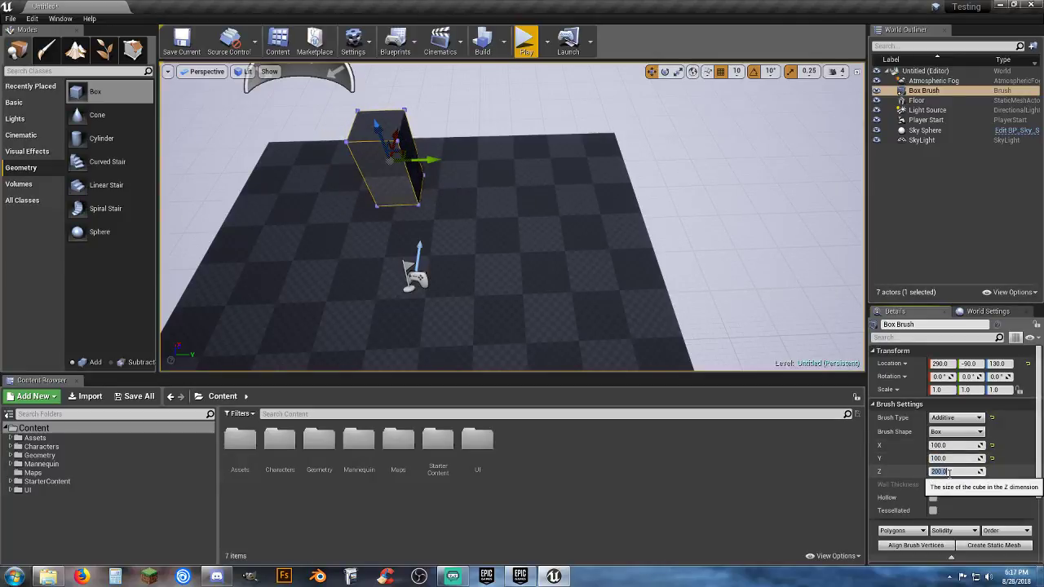
{"action": "type", "text": "300"}
{"action": "key", "text": "Return"}
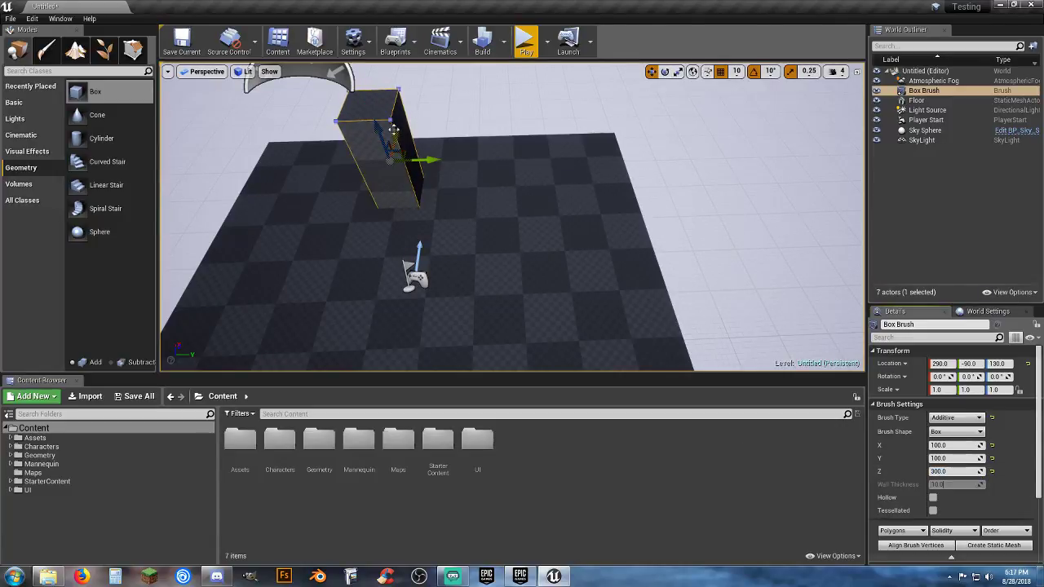
{"action": "mouse_move", "coordinate": [377, 135]}
{"action": "left_mouse_down"}
{"action": "mouse_move", "coordinate": [378, 114]}
{"action": "mouse_move", "coordinate": [382, 122]}
{"action": "left_mouse_up"}
{"action": "right_click_drag", "start_coordinate": [454, 190], "coordinate": [370, 133]}
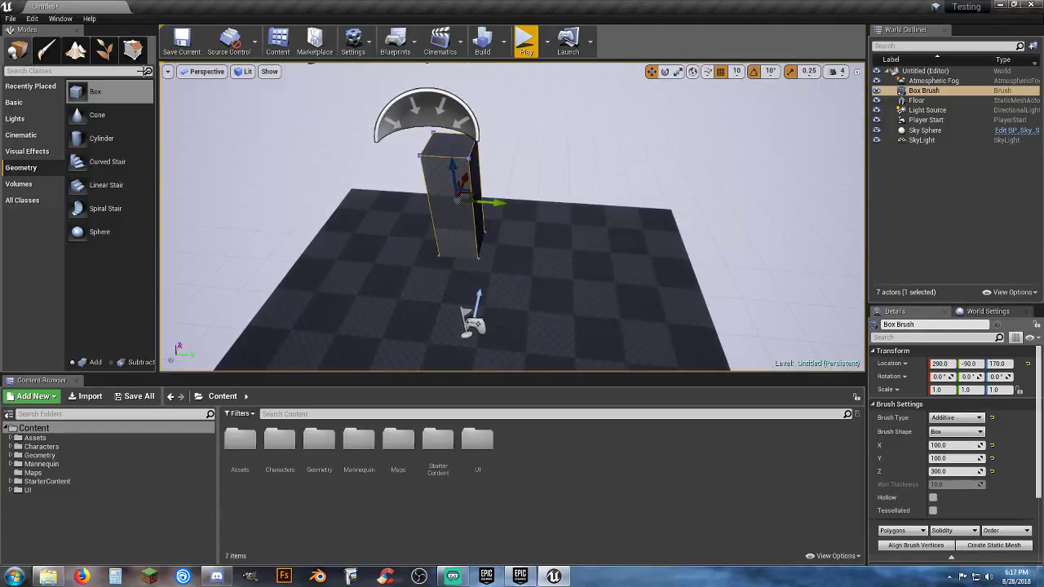
- Expand the StarterContent folder in the project's content folder tree
{"action": "left_click", "coordinate": [30, 395]}
{"action": "left_click", "coordinate": [50, 501]}
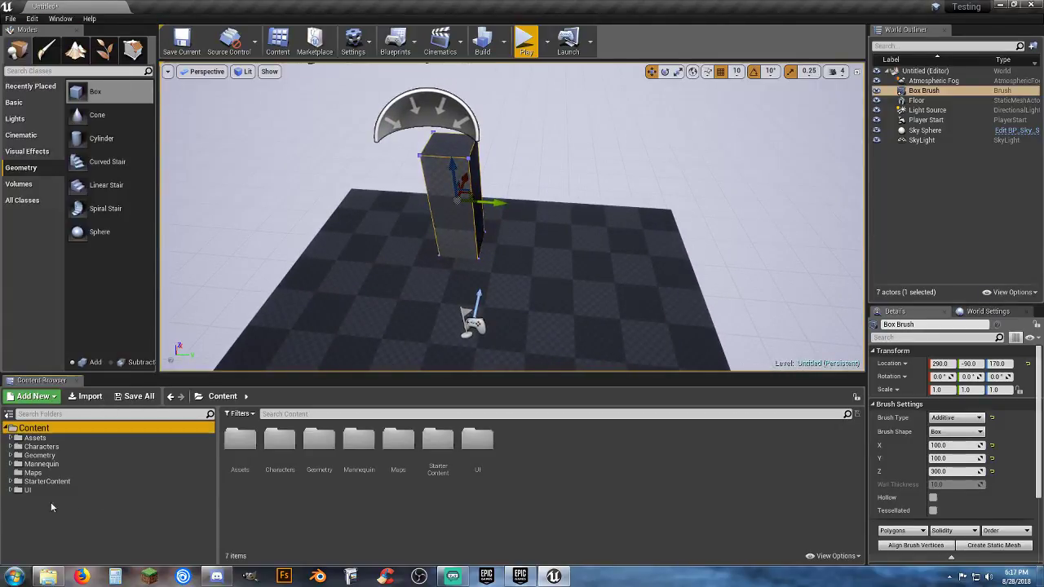
{"action": "left_click", "coordinate": [9, 481]}
{"action": "scroll", "coordinate": [83, 499], "scroll_direction": "down", "scroll_amount": 1}
{"action": "scroll", "coordinate": [93, 504], "scroll_direction": "up", "scroll_amount": 1}
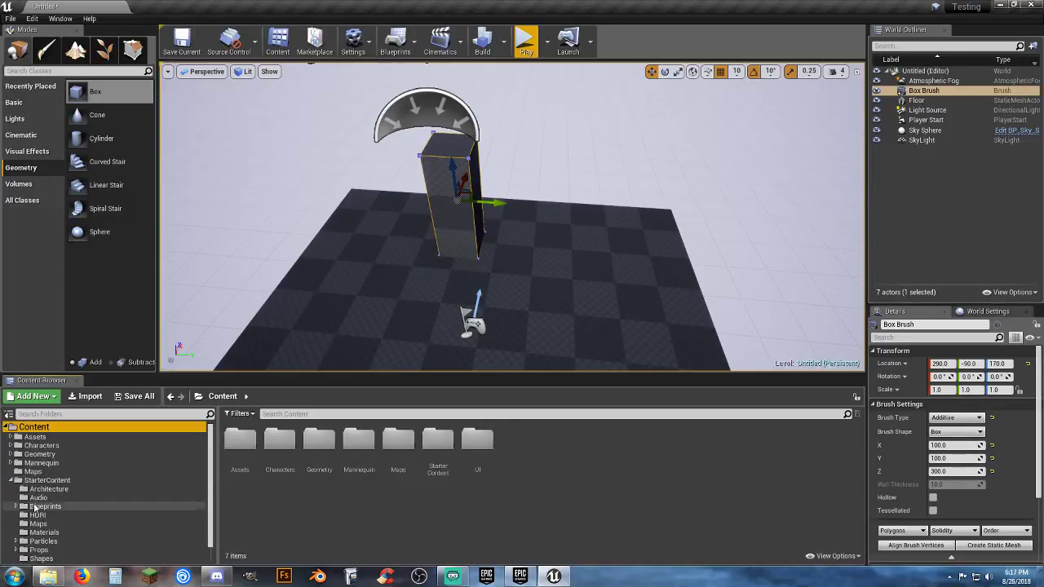
- Examine the Starter Content pack and the Blueprint feature packs offered for the project, and close the dialog without adding anything
{"action": "left_click", "coordinate": [36, 400]}
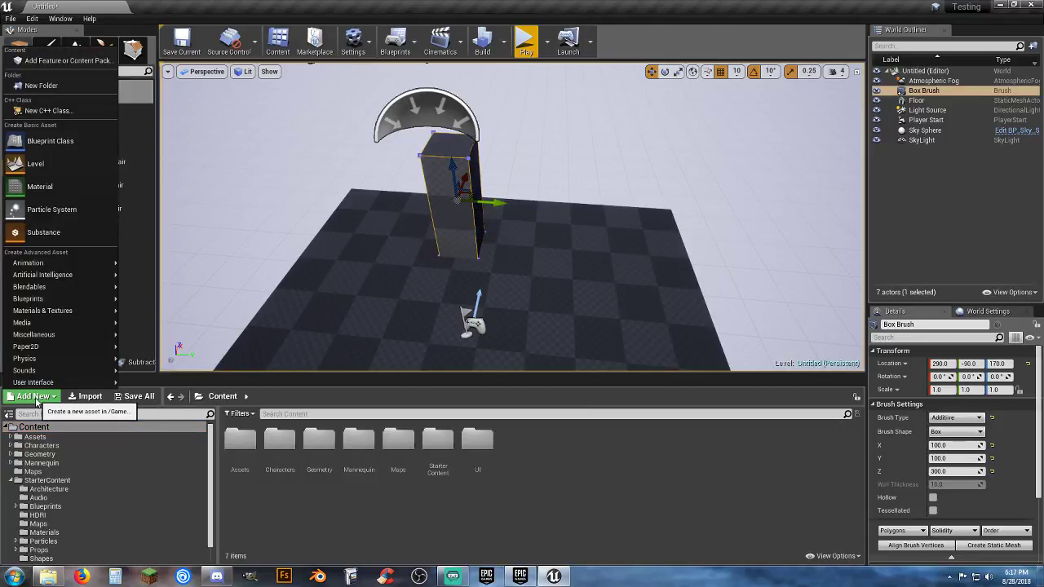
{"action": "left_click", "coordinate": [79, 62]}
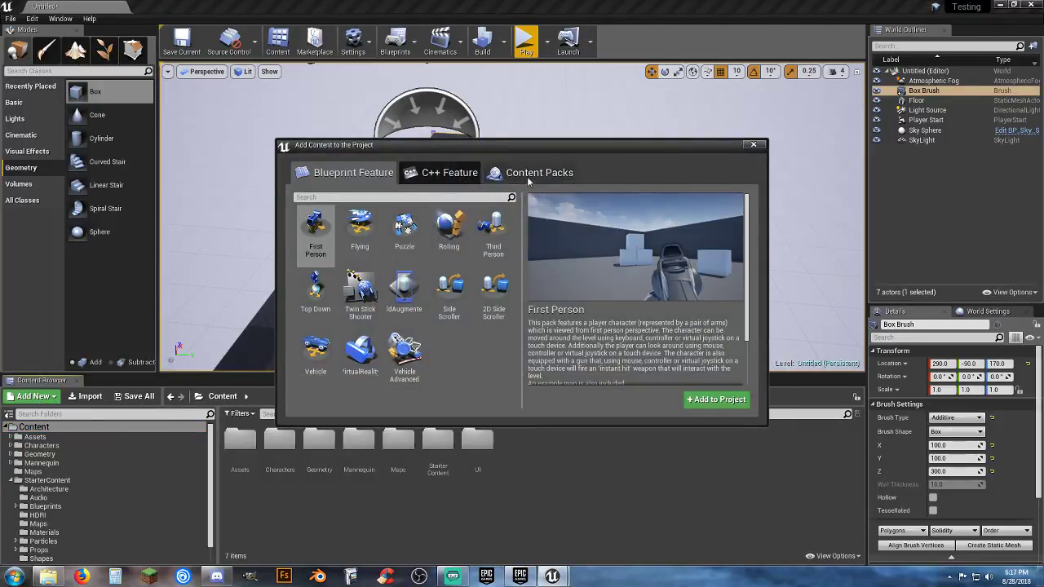
{"action": "left_click", "coordinate": [532, 172]}
{"action": "left_click", "coordinate": [353, 259]}
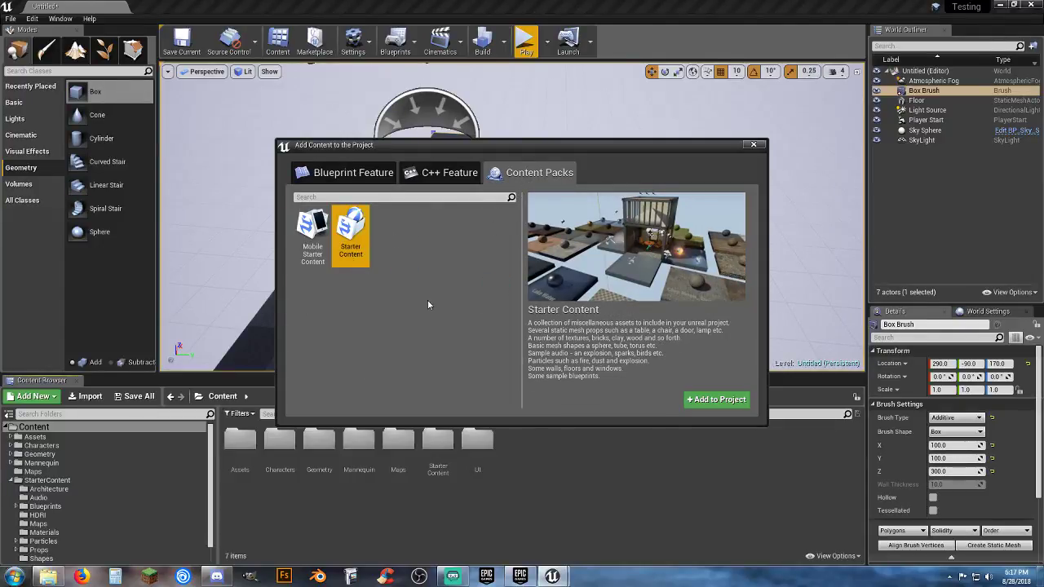
{"action": "left_click", "coordinate": [353, 172]}
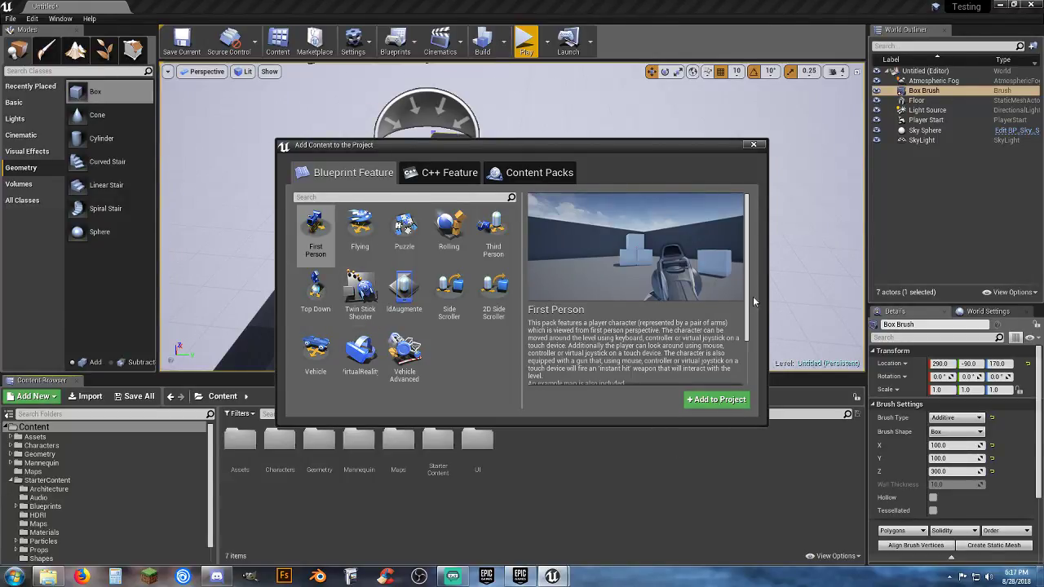
{"action": "left_click", "coordinate": [754, 146]}
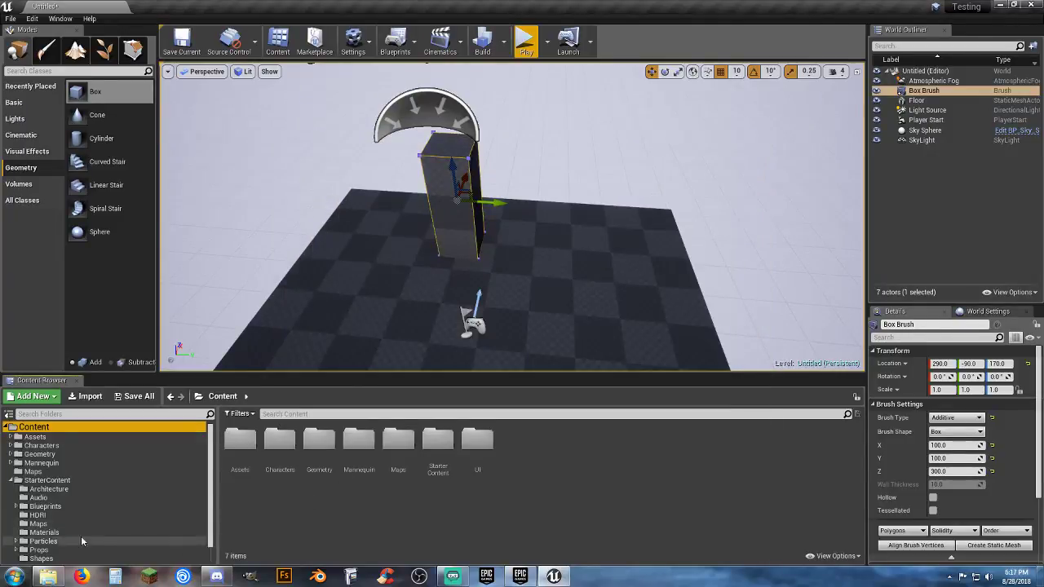
- Show the StarterContent Materials folder and delete the tall box brush from the level
{"action": "left_click", "coordinate": [54, 533]}
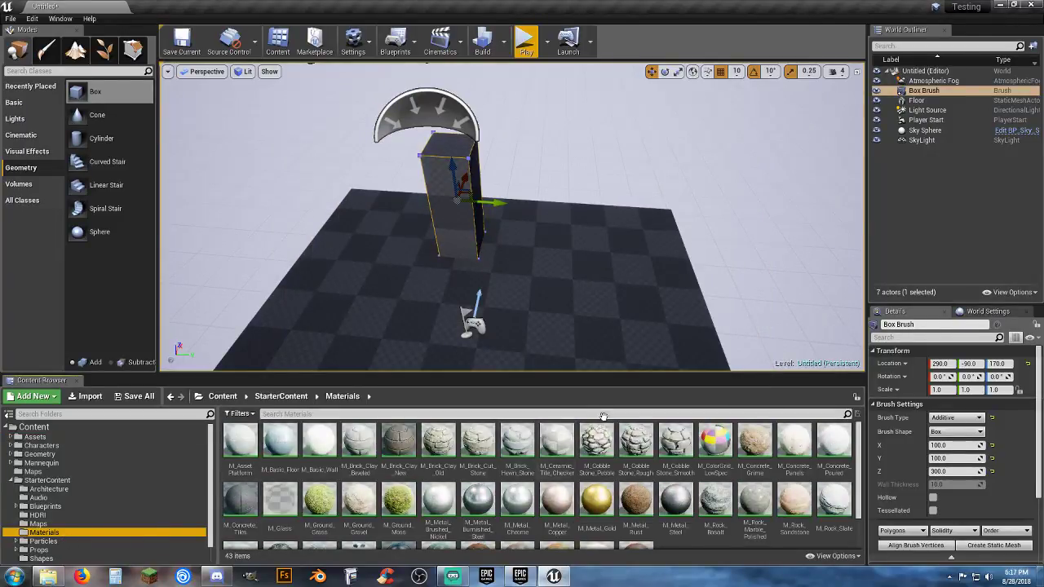
{"action": "left_click", "coordinate": [460, 236]}
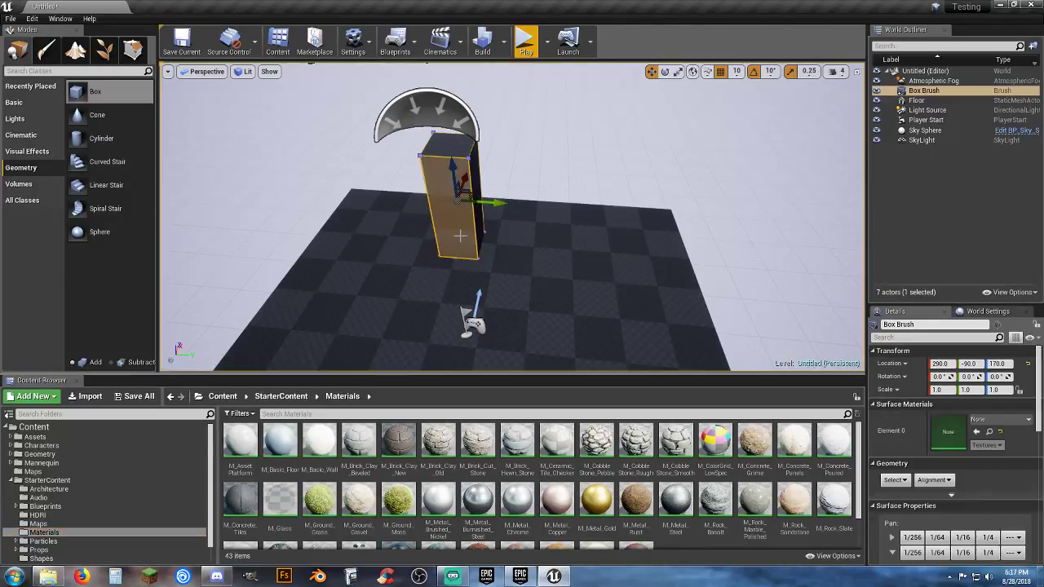
{"action": "key", "text": "Delete"}
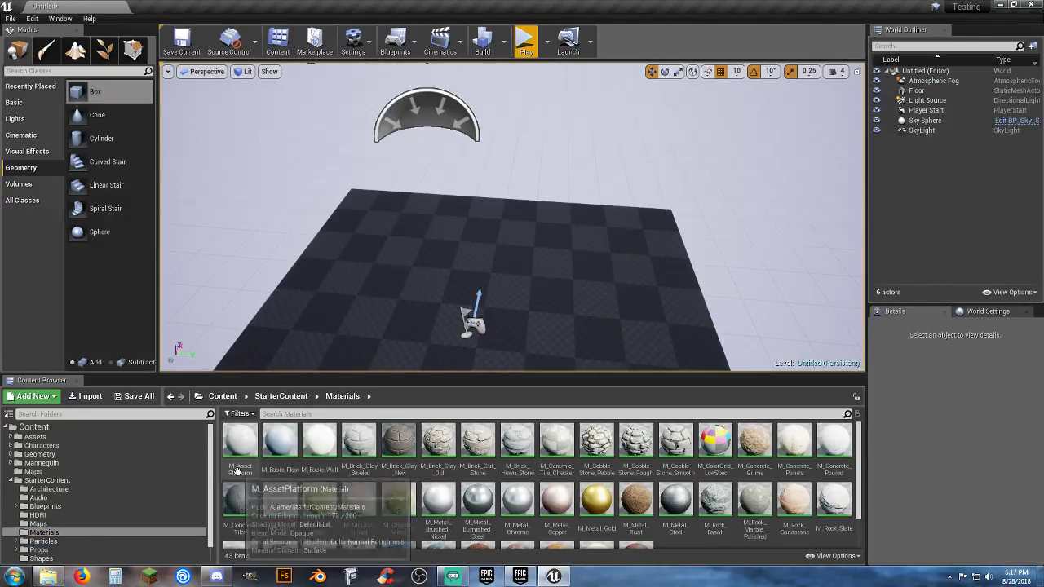
- Place a box brush at X 300, Y -300 and Z 120, and apply M_Wood_Oak separately to its front, top and side faces
{"action": "scroll", "coordinate": [750, 505], "scroll_direction": "down", "scroll_amount": 2}
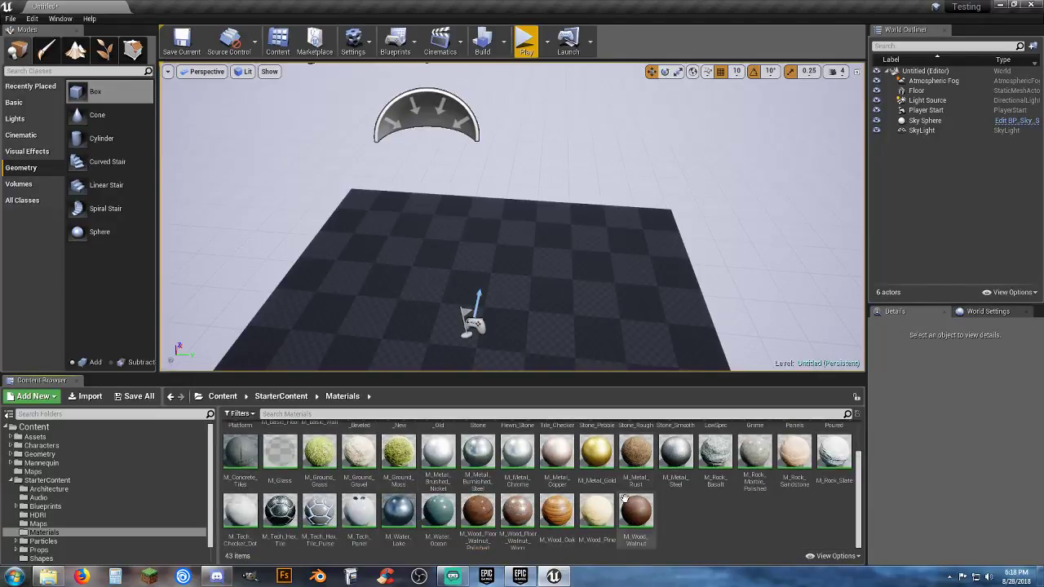
{"action": "mouse_move", "coordinate": [94, 91]}
{"action": "left_mouse_down"}
{"action": "mouse_move", "coordinate": [394, 234]}
{"action": "mouse_move", "coordinate": [387, 236]}
{"action": "left_mouse_up"}
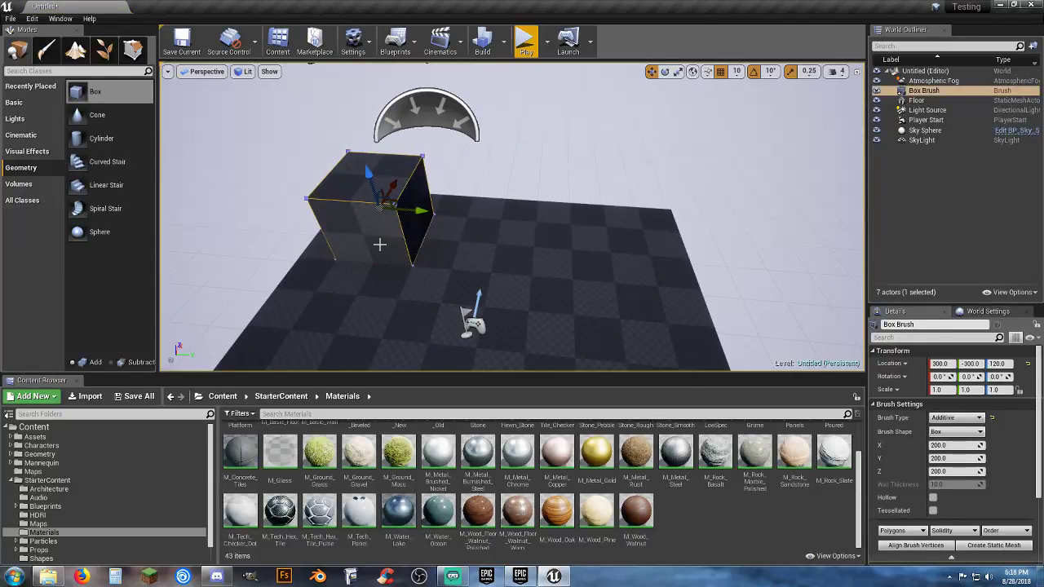
{"action": "left_click", "coordinate": [355, 245]}
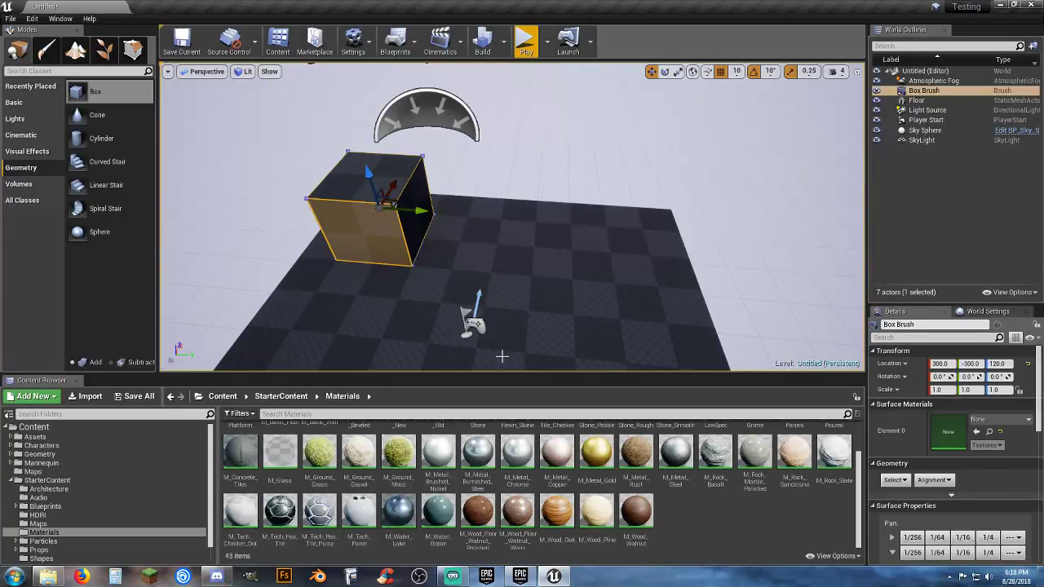
{"action": "left_click", "coordinate": [557, 511]}
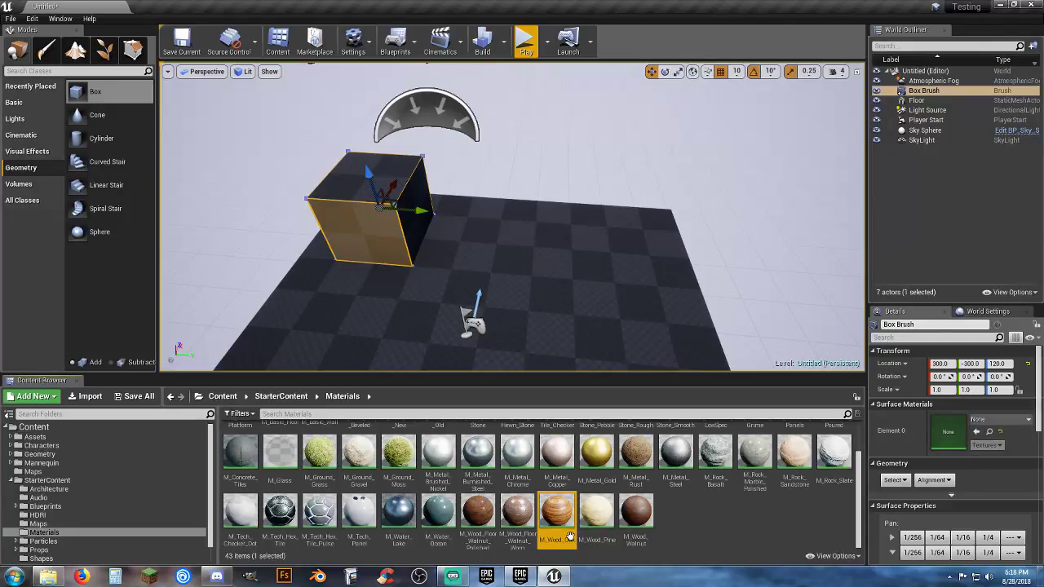
{"action": "left_click", "coordinate": [975, 432]}
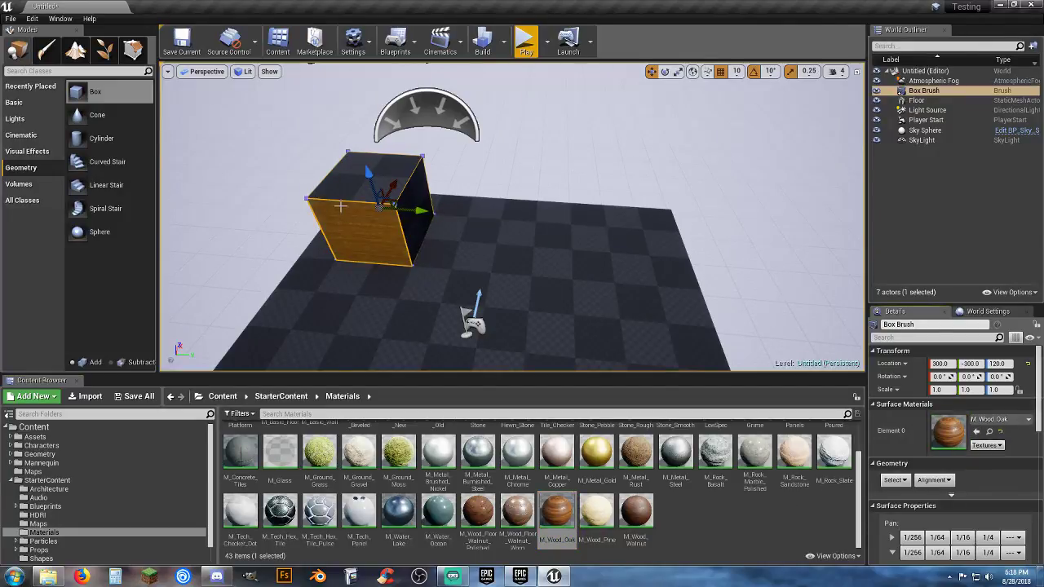
{"action": "left_click", "coordinate": [343, 188]}
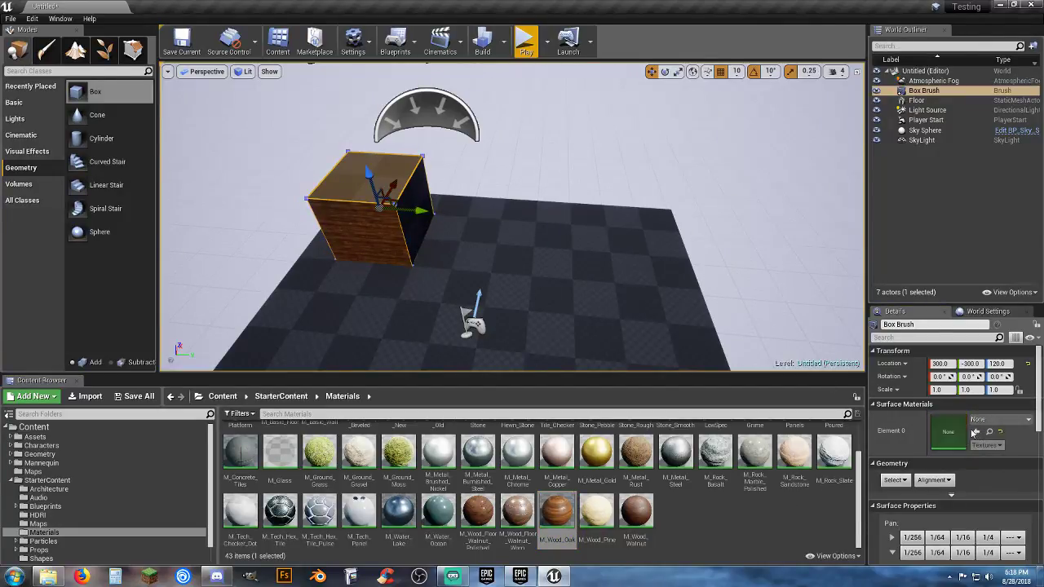
{"action": "left_click", "coordinate": [411, 236]}
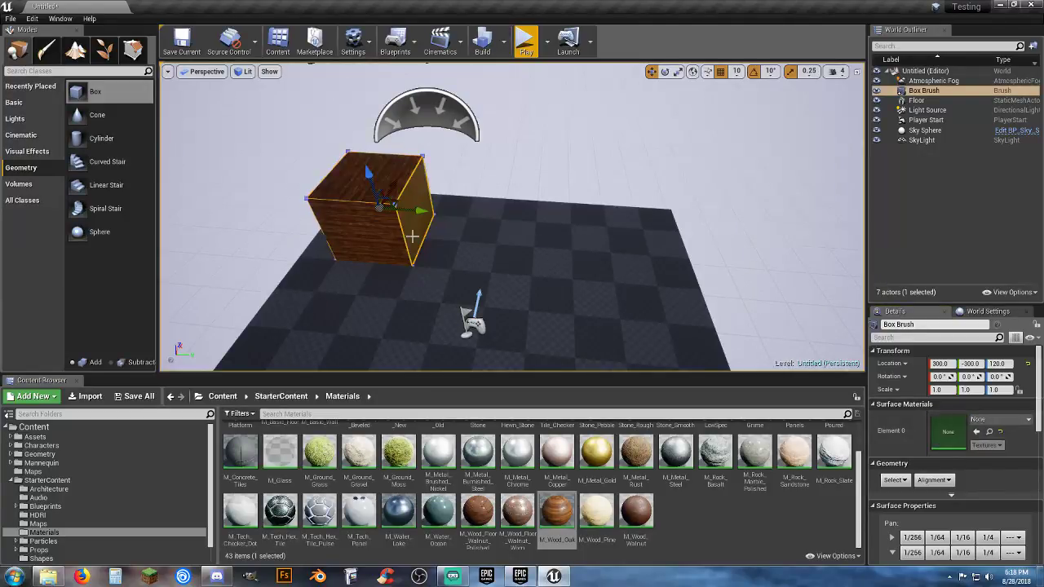
{"action": "left_click", "coordinate": [976, 432]}
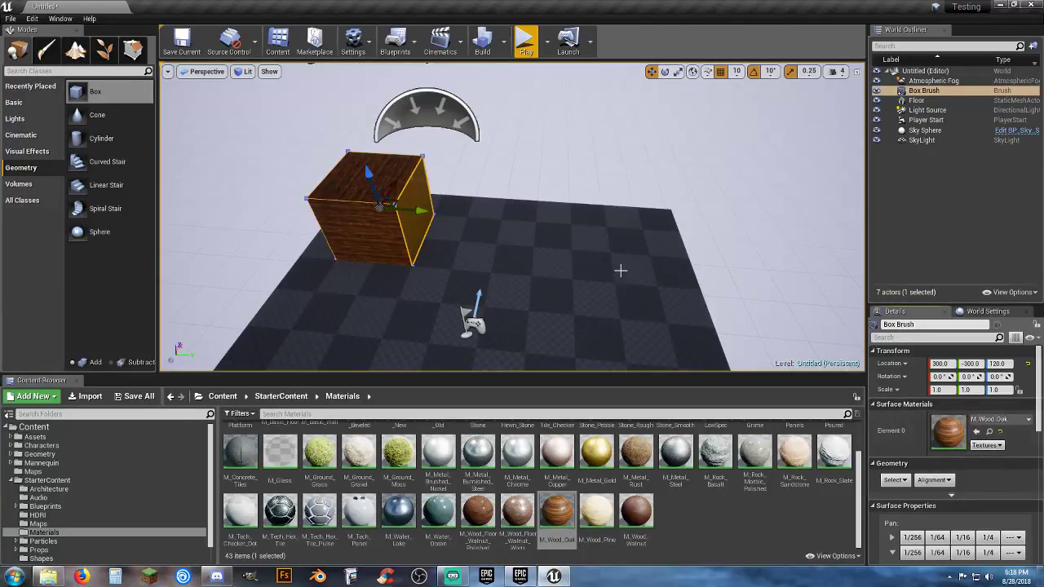
- Replace the box brush with a new one at X 300, Y 100 and Z 120, placed with M_Wood_Oak selected to cover all faces
{"action": "key", "text": "Delete"}
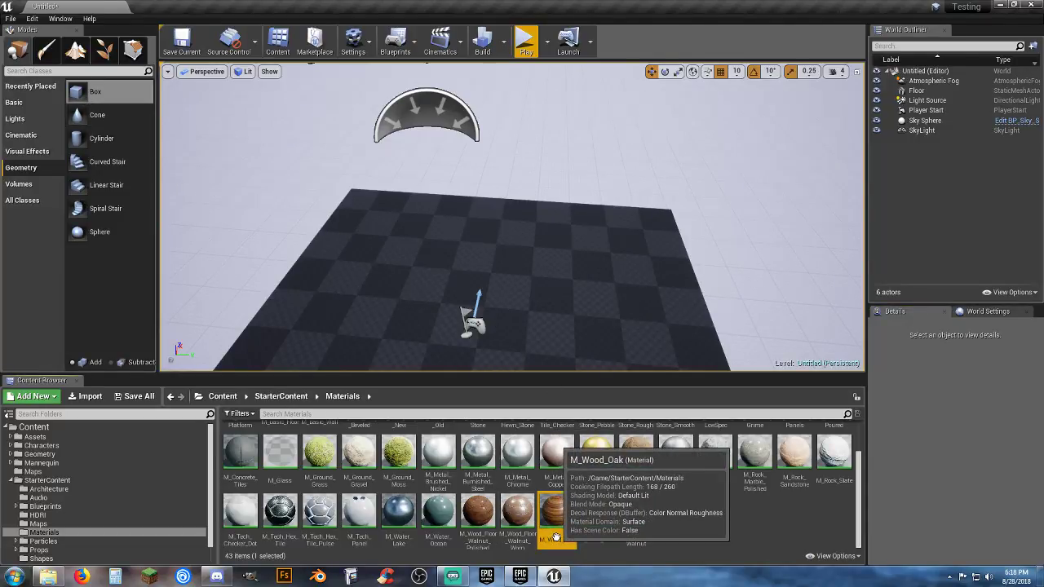
{"action": "mouse_move", "coordinate": [76, 91]}
{"action": "left_mouse_down"}
{"action": "mouse_move", "coordinate": [308, 179]}
{"action": "mouse_move", "coordinate": [536, 247]}
{"action": "left_mouse_up"}
{"action": "mouse_move", "coordinate": [535, 247]}
{"action": "right_mouse_down"}
{"action": "mouse_move", "coordinate": [535, 269]}
{"action": "mouse_move", "coordinate": [424, 269]}
{"action": "mouse_move", "coordinate": [589, 275]}
{"action": "right_mouse_up"}
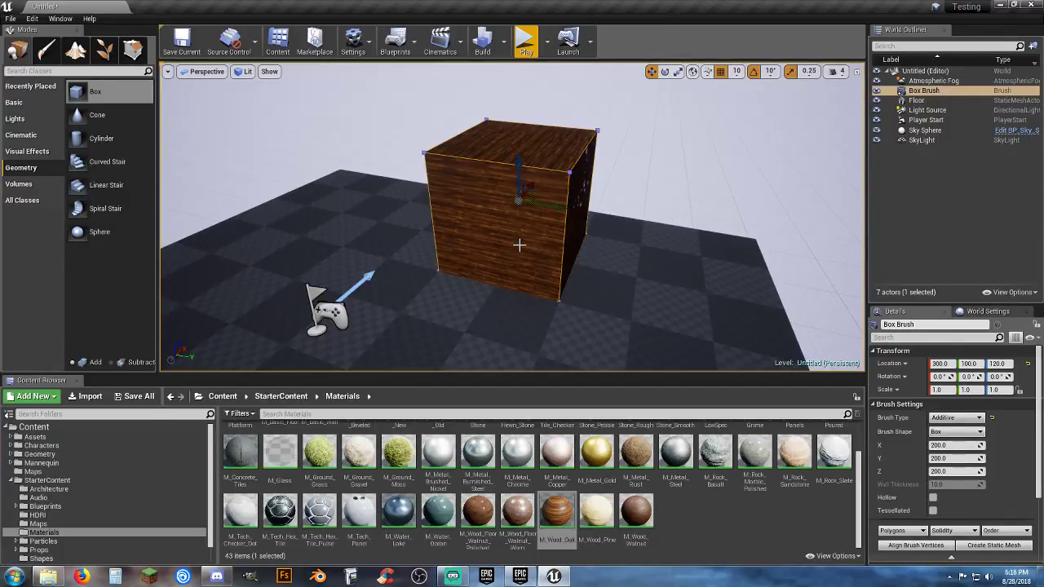
- Replace the oak box brush with a plain one at X 300, Y 0 and Z 120, placed with no material selected
{"action": "key", "text": "Delete"}
{"action": "scroll", "coordinate": [709, 514], "scroll_direction": "up", "scroll_amount": 2}
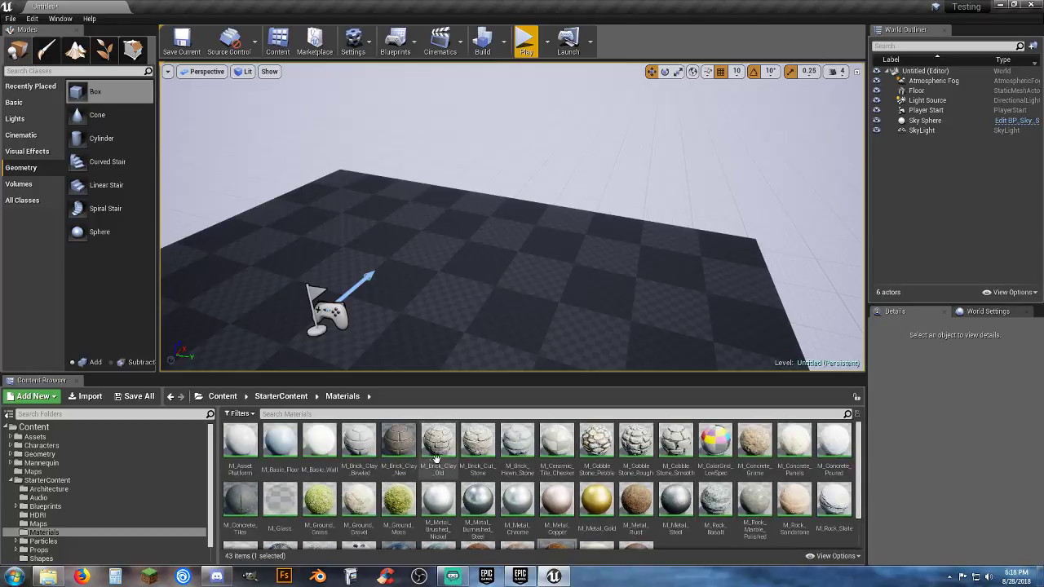
{"action": "left_click", "coordinate": [399, 445]}
{"action": "mouse_move", "coordinate": [399, 444]}
{"action": "left_mouse_down"}
{"action": "mouse_move", "coordinate": [447, 222]}
{"action": "mouse_move", "coordinate": [437, 335]}
{"action": "mouse_move", "coordinate": [406, 443]}
{"action": "left_mouse_up"}
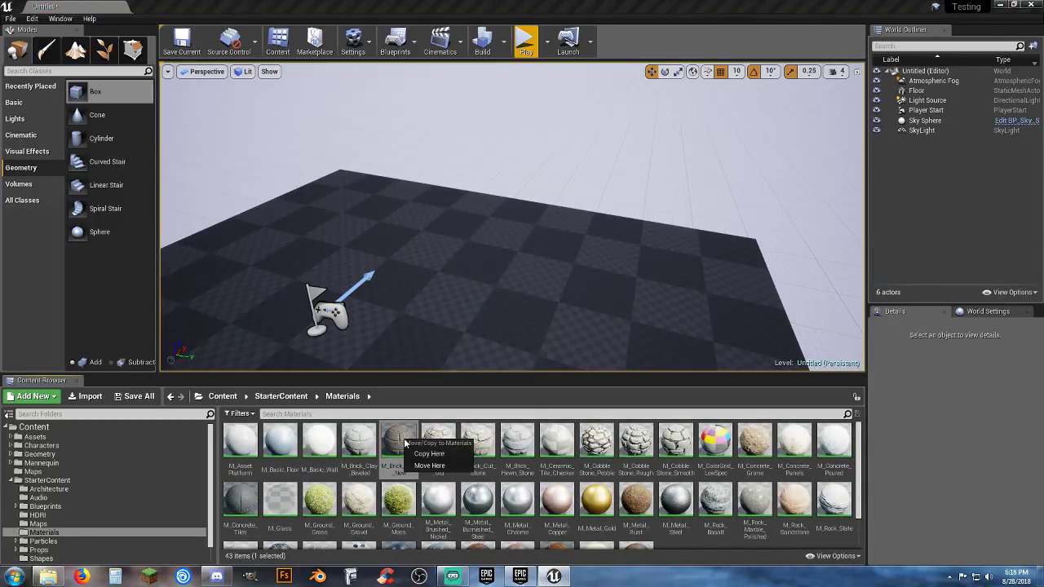
{"action": "scroll", "coordinate": [713, 544], "scroll_direction": "down", "scroll_amount": 1}
{"action": "left_click", "coordinate": [703, 517]}
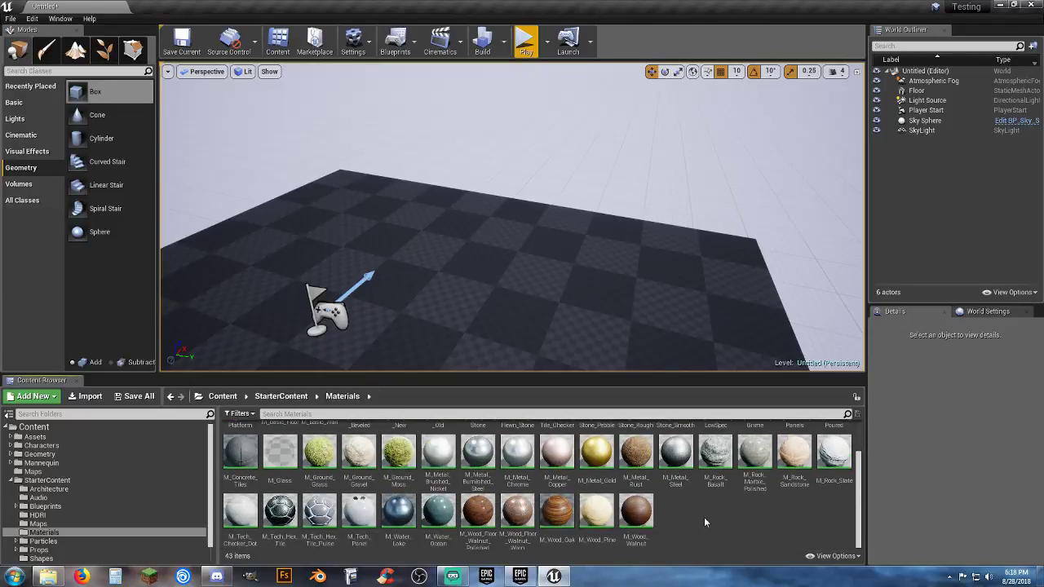
{"action": "mouse_move", "coordinate": [87, 98]}
{"action": "left_mouse_down"}
{"action": "mouse_move", "coordinate": [169, 138]}
{"action": "mouse_move", "coordinate": [467, 240]}
{"action": "left_mouse_up"}
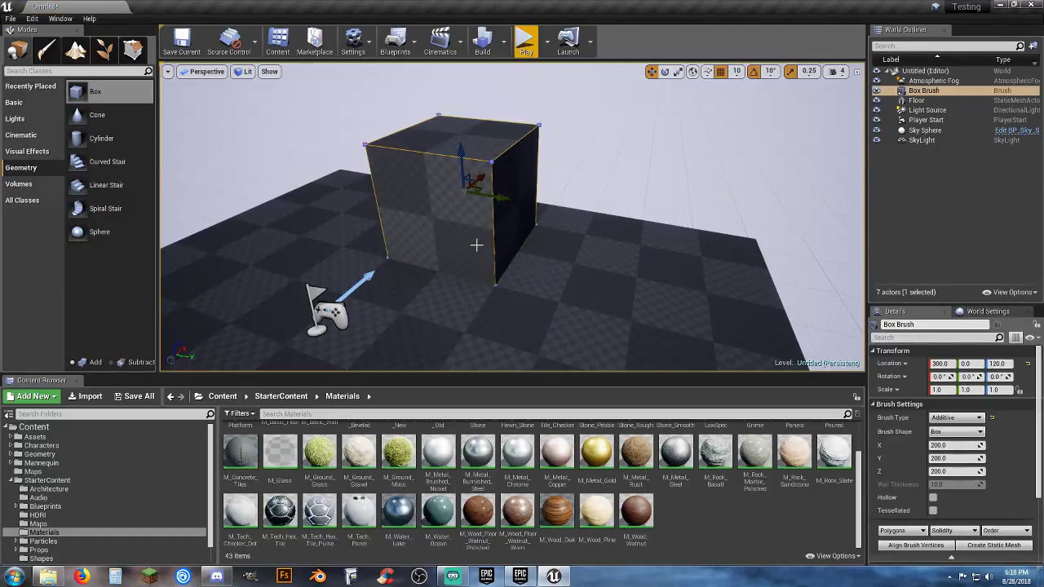
- Replace the plain box brush with one at X 300, Y 0 and Z 120, placed with M_Brick_Clay_New selected
{"action": "key", "text": "Delete"}
{"action": "scroll", "coordinate": [461, 477], "scroll_direction": "up", "scroll_amount": 2}
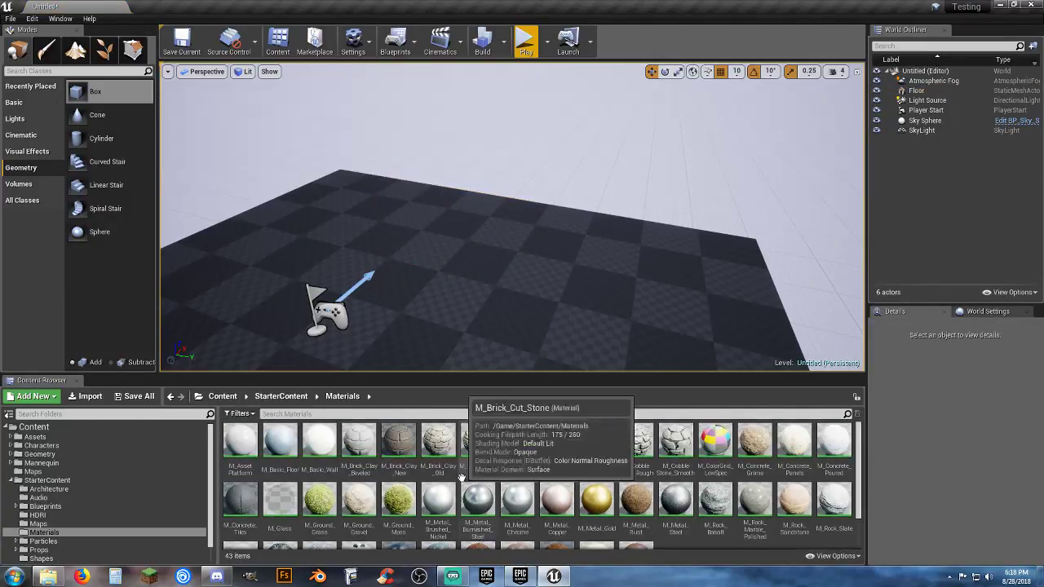
{"action": "left_click", "coordinate": [396, 439]}
{"action": "left_click_drag", "start_coordinate": [78, 92], "coordinate": [466, 240]}
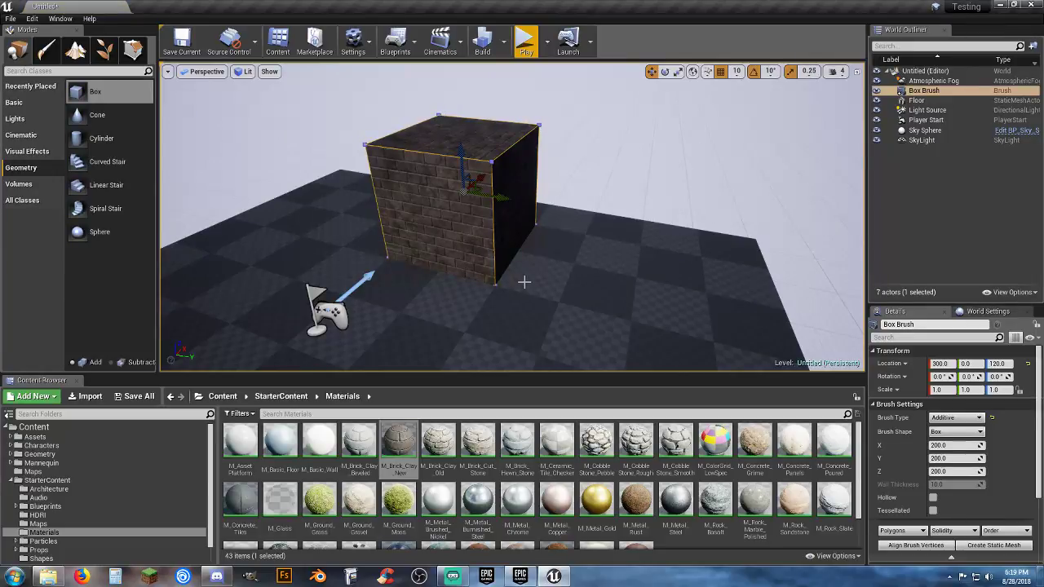
- Duplicate the brick box brush
{"action": "key", "text": "ctrl+w"}
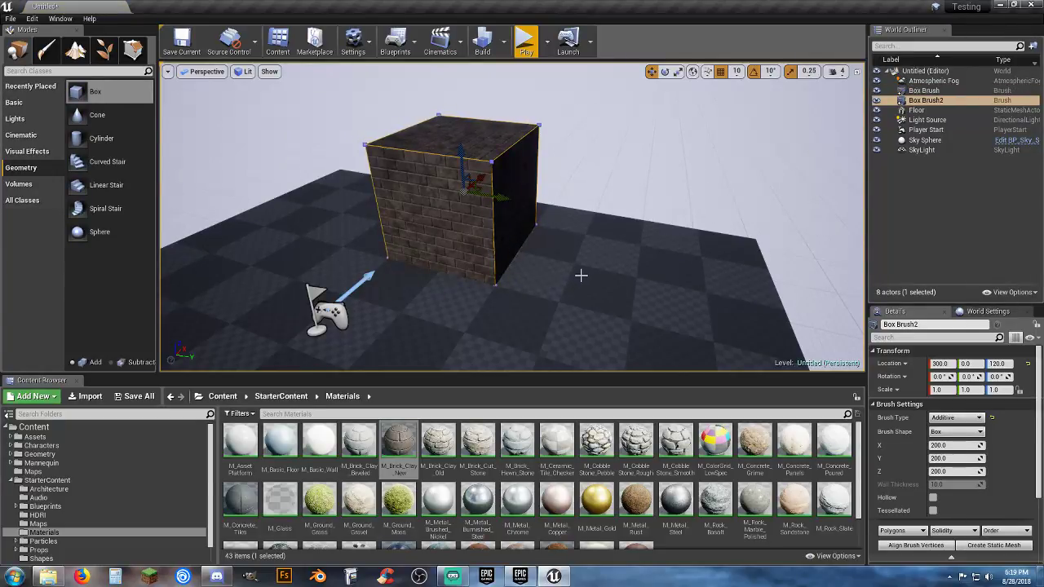